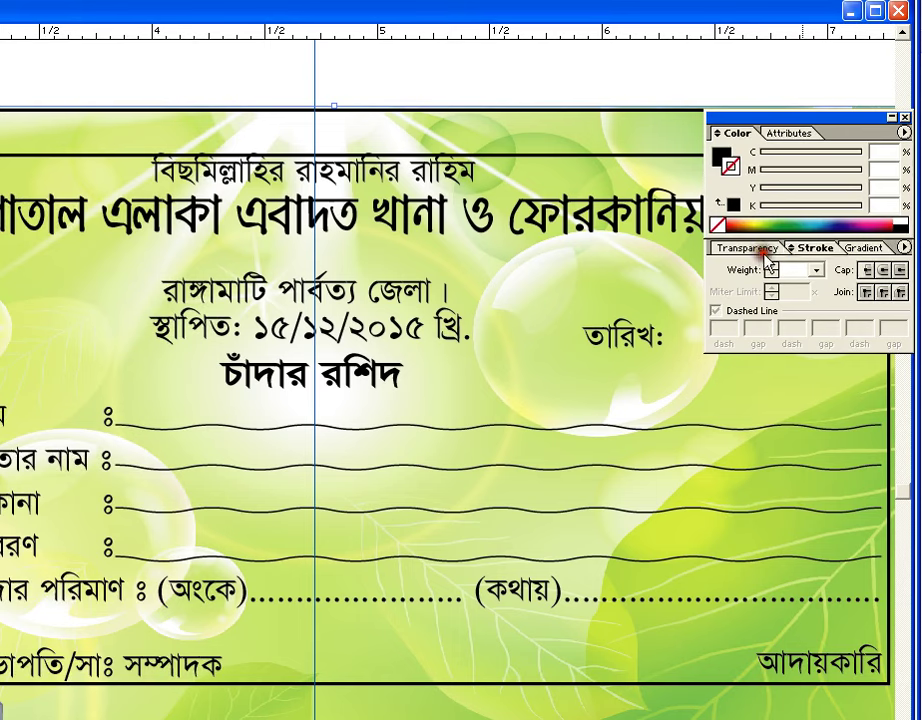
Lower the green leaf background's opacity to 33% and unlock all locked objects.
left_click_drag(886, 269, 818, 296)
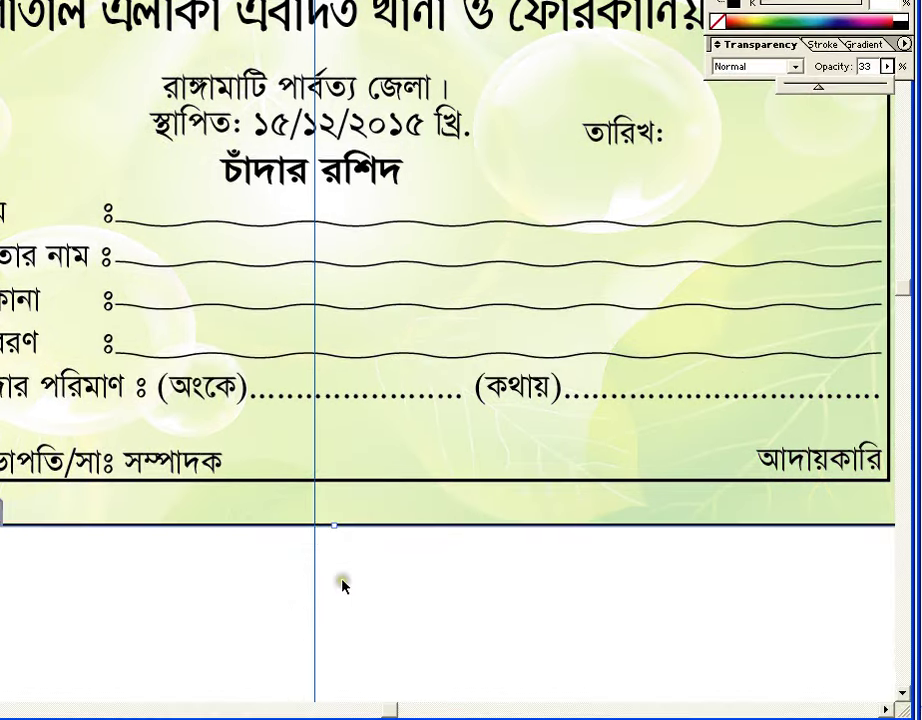
left_click(338, 578)
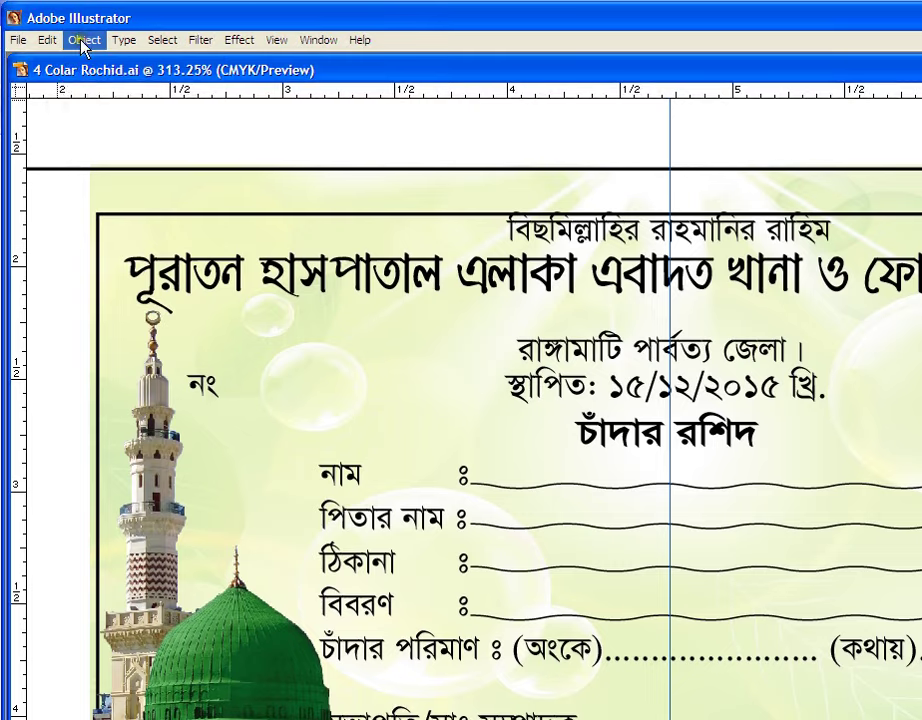
left_click(84, 19)
left_click(143, 129)
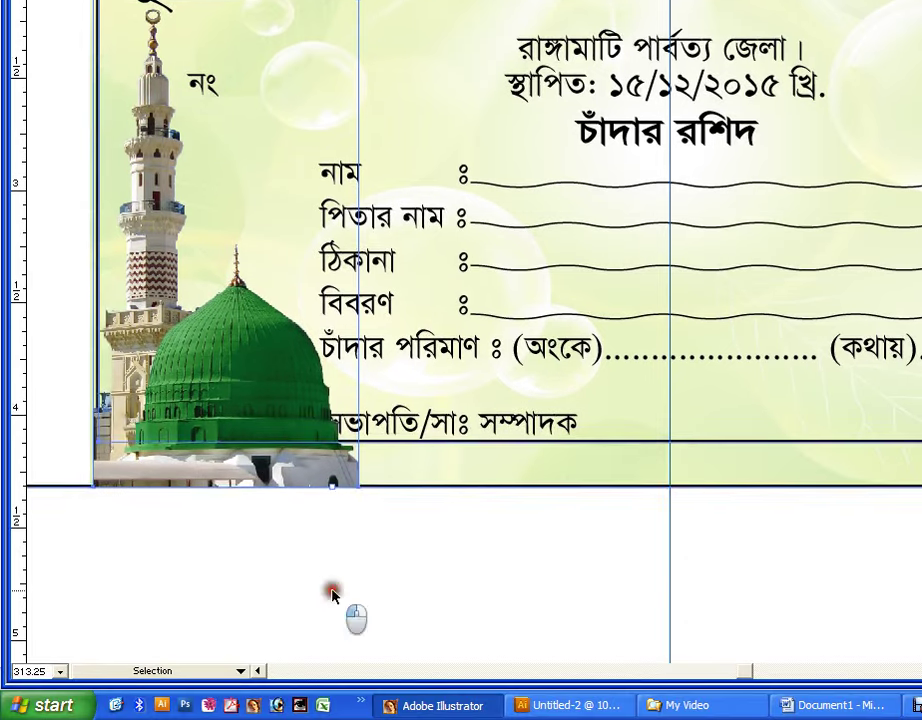
Shrink the mosque picture slightly and shift the সভাপতি/সাঃ সম্পাদক label right, clear of the dome.
mouse_move(356, 488)
left_mouse_down()
mouse_move(348, 480)
mouse_move(352, 499)
left_mouse_up()
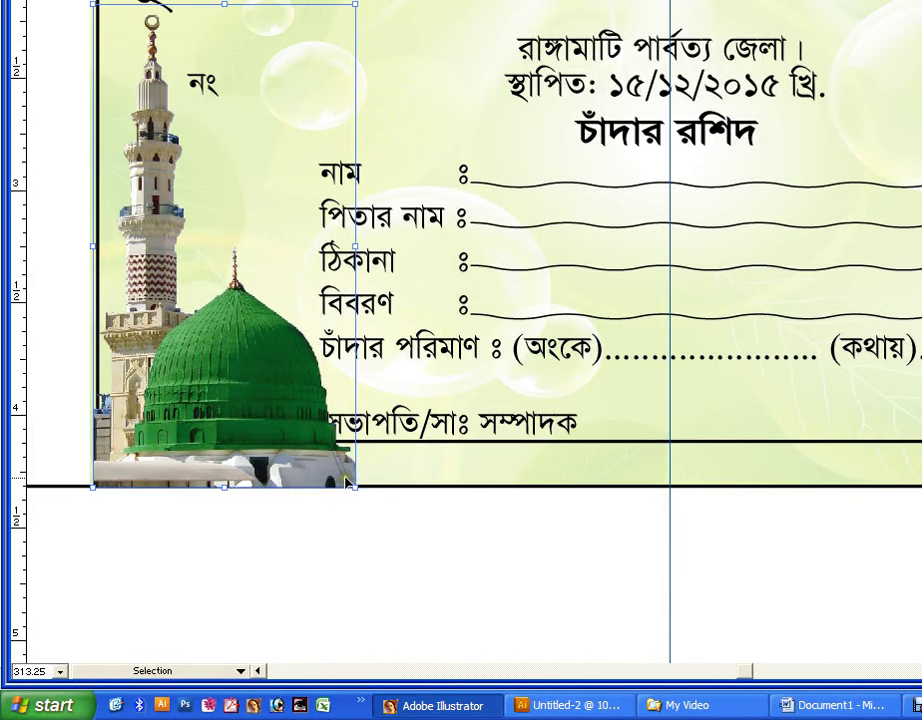
left_click(470, 497)
left_click_drag(475, 428, 517, 428)
Split the large title into two lines, starting the second line at ও.
scroll(517, 428, "up", 3)
double_click(782, 308)
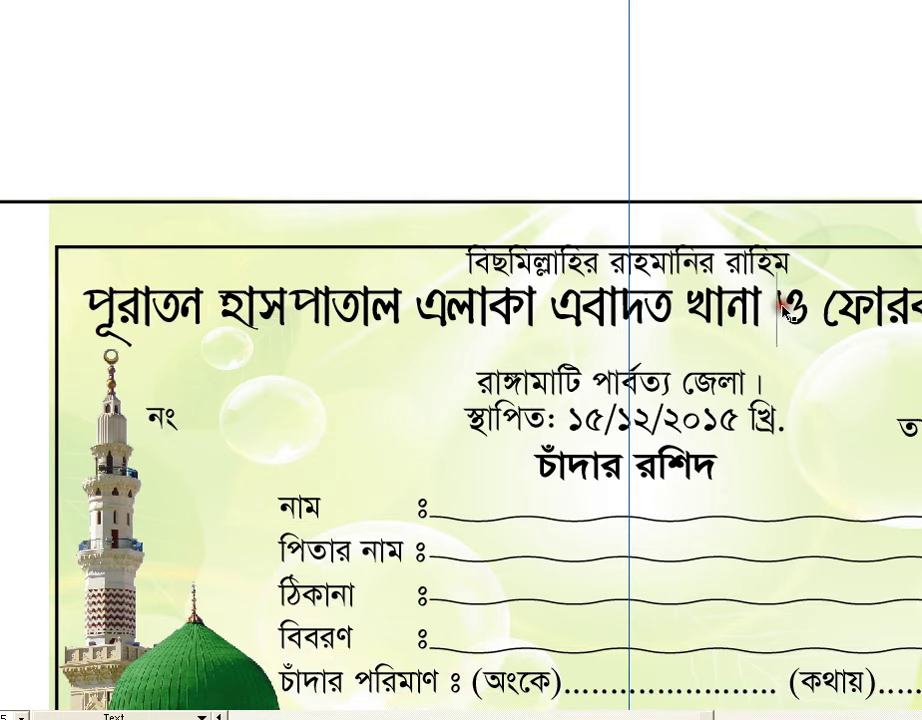
key("Return")
key("Escape")
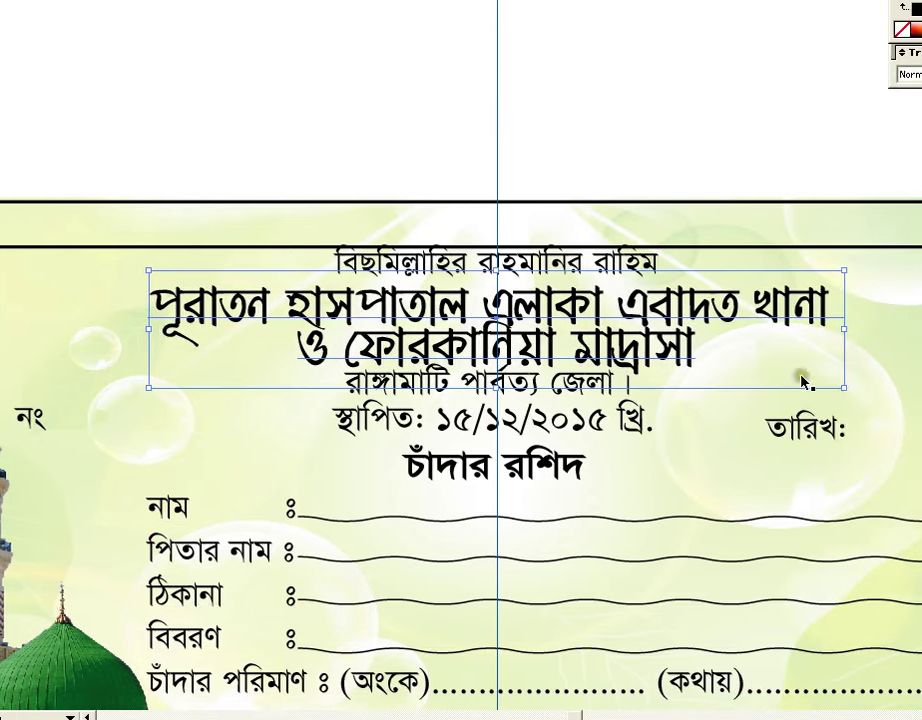
left_click_drag(785, 386, 792, 410)
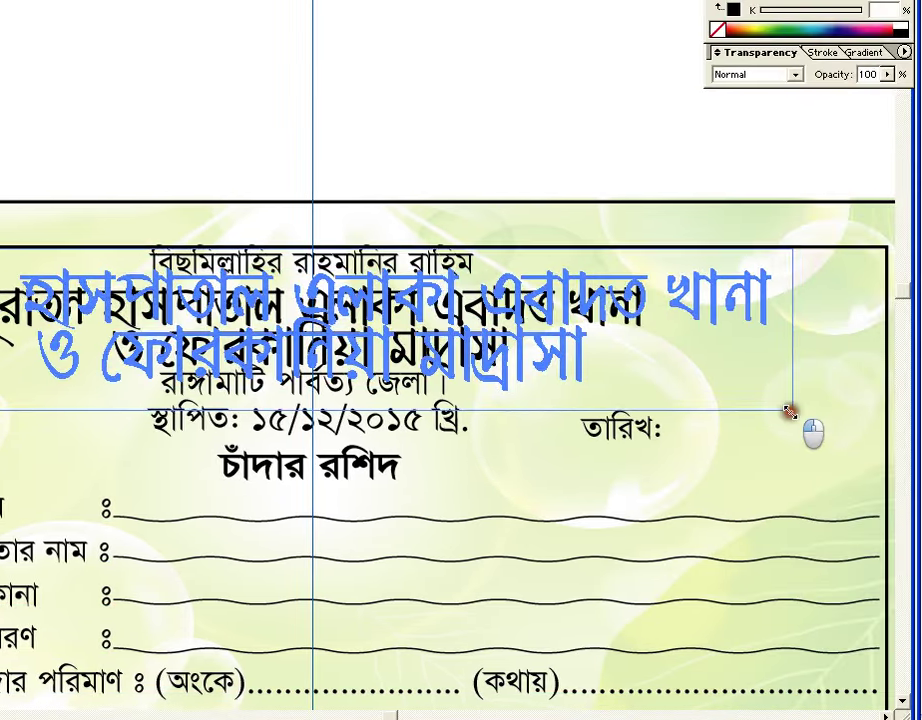
left_click_drag(790, 412, 675, 243)
left_click_drag(677, 242, 646, 219)
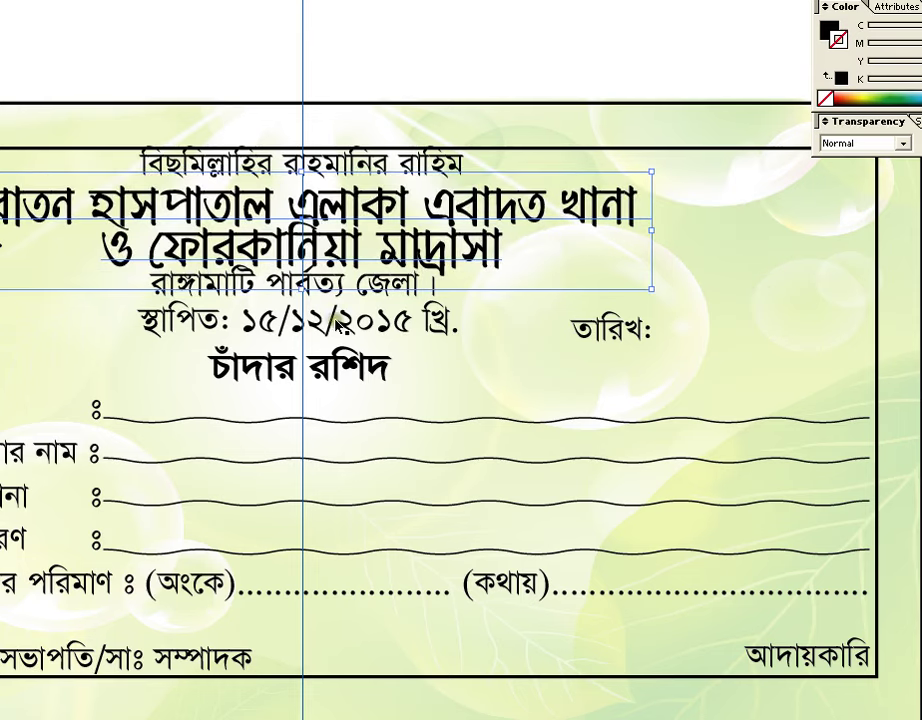
Move the address and founding-date lines together with the চাঁদার রশিদ heading down, clear of the two-line title.
left_click(335, 322)
left_click(315, 361, "shift")
left_click_drag(316, 331, 310, 381)
Compress the two-line title's height slightly and increase its line spacing.
left_click(383, 248)
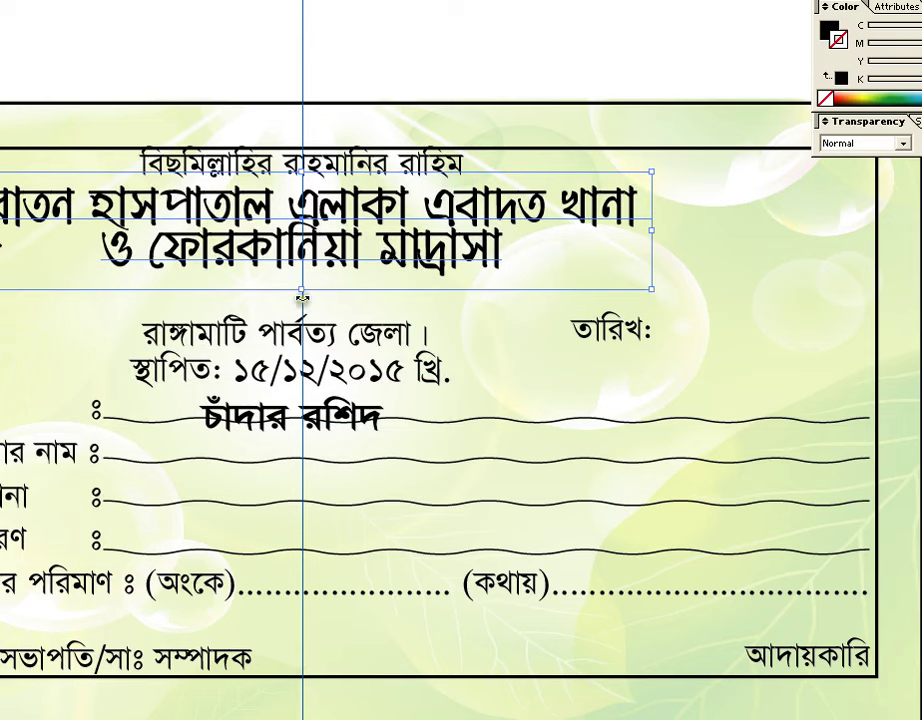
left_click_drag(301, 290, 300, 246)
key("alt+Down")
key("alt+Down")
left_click(245, 37)
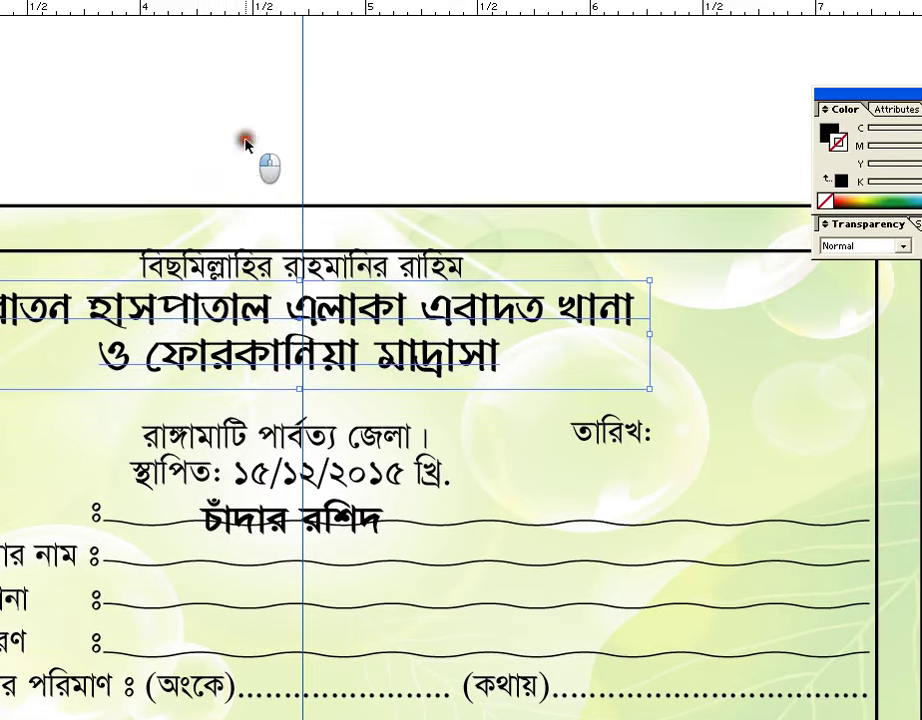
Draw a rounded rectangle about 1.6 in wide and 0.2 in high over the বিছমিল্লাহির রাহমানির রাহিম line.
left_click_drag(265, 73, 337, 73)
left_click_drag(385, 237, 390, 332)
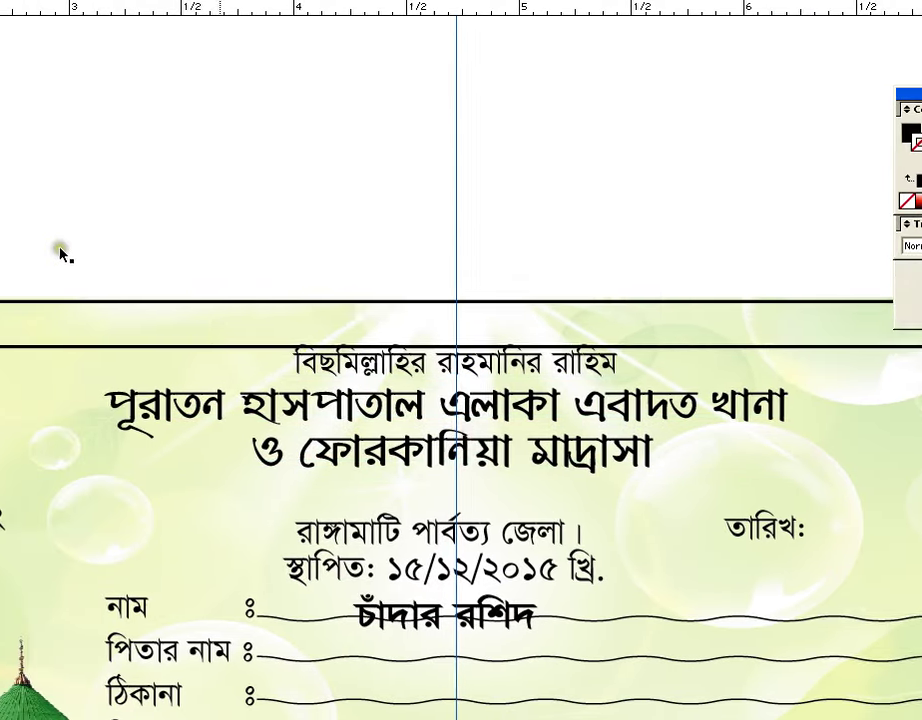
key("Tab")
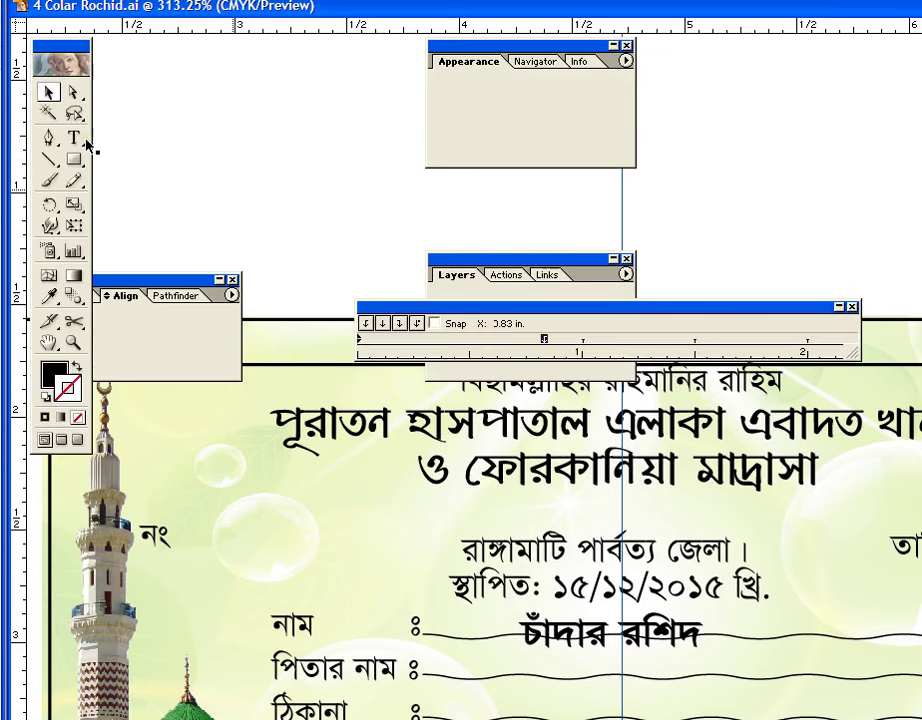
left_click_drag(74, 159, 117, 159)
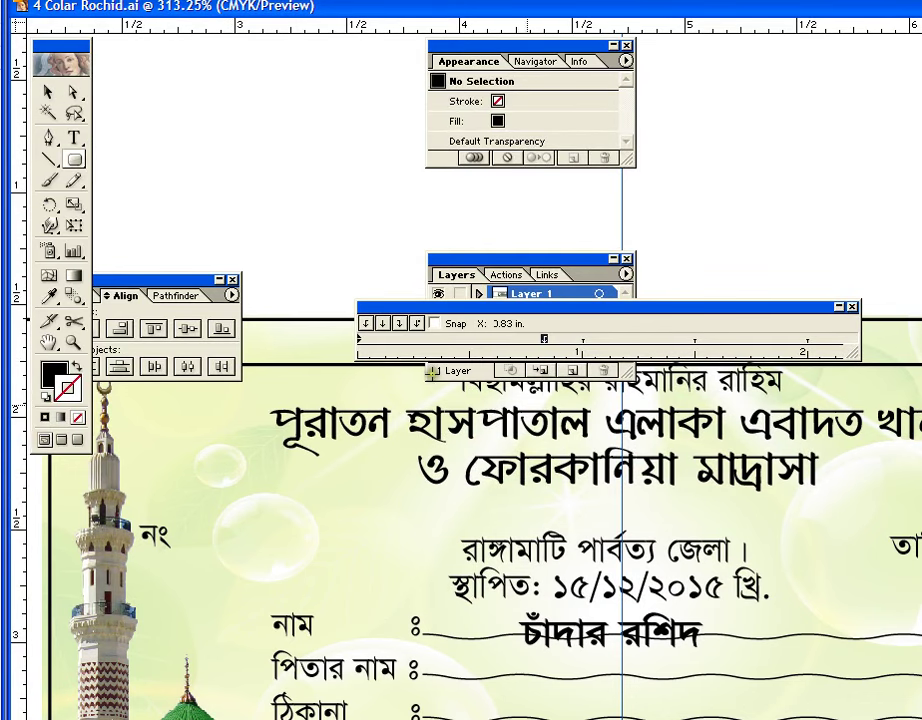
key("Tab")
left_click_drag(444, 355, 796, 401)
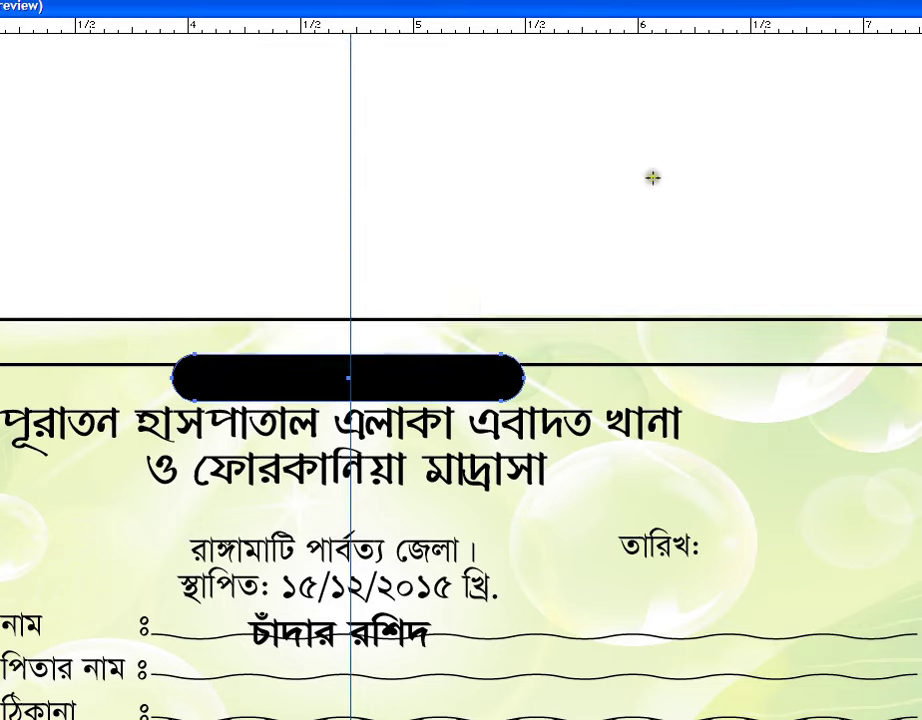
Fill the rounded rectangle with green (C 90.59, M 0, Y 100, K 0) and lock it.
key("F6")
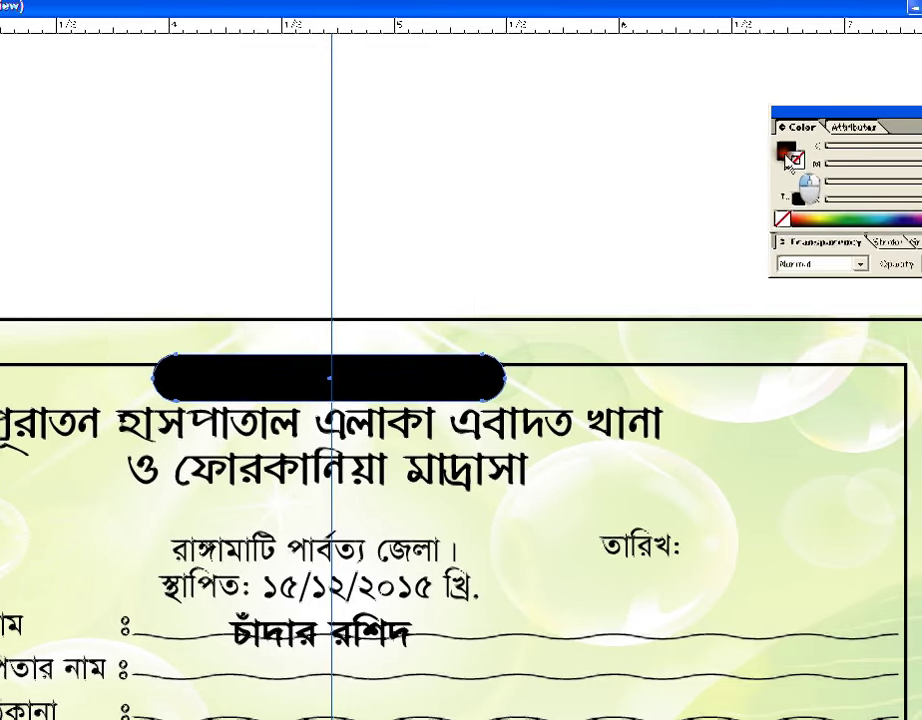
left_click(843, 219)
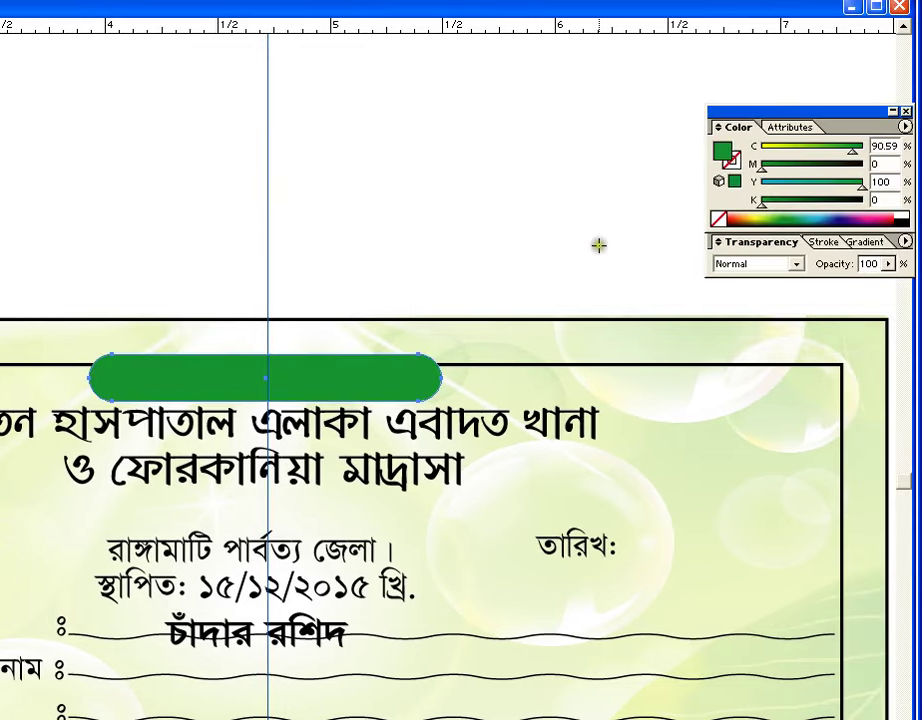
left_click(84, 39)
mouse_move(222, 140)
left_click(257, 138)
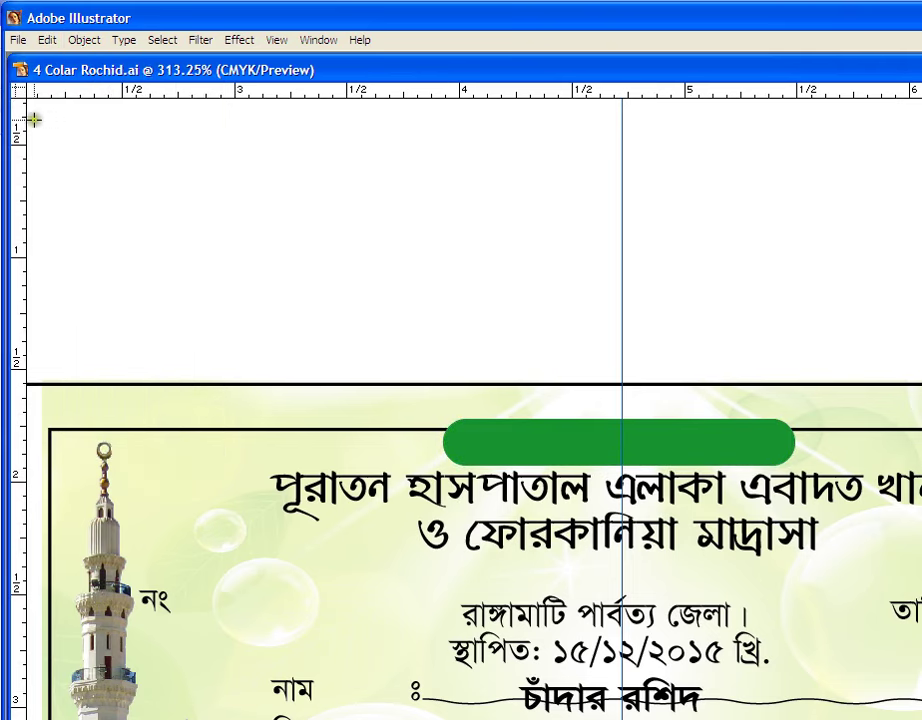
Show the toolbox and bring the বিছমিল্লাহির রাহমানির রাহিম text in front of the green rounded rectangle.
left_click(330, 40)
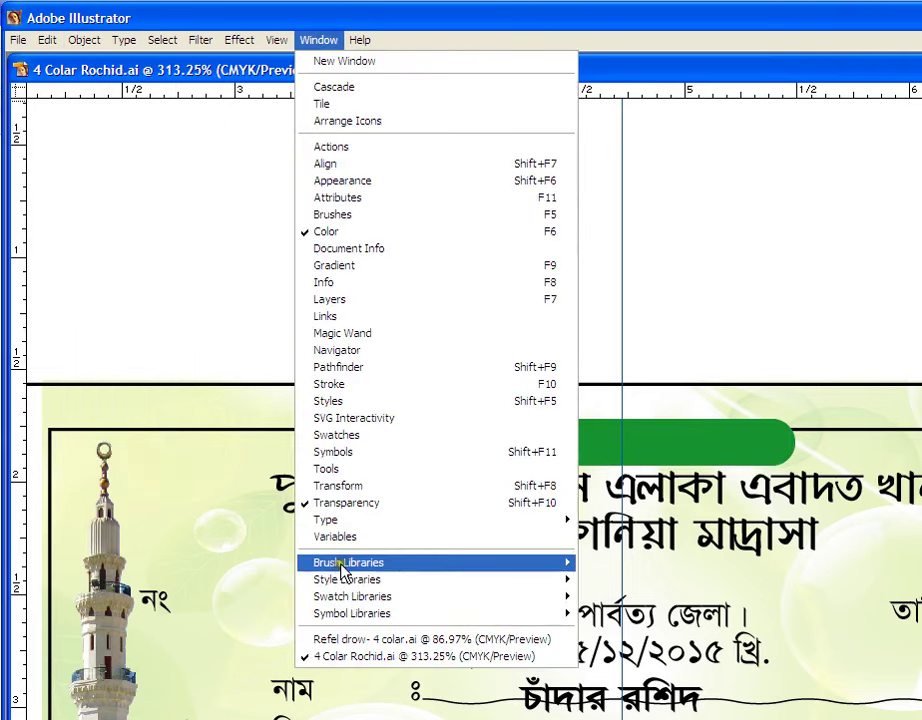
mouse_move(355, 561)
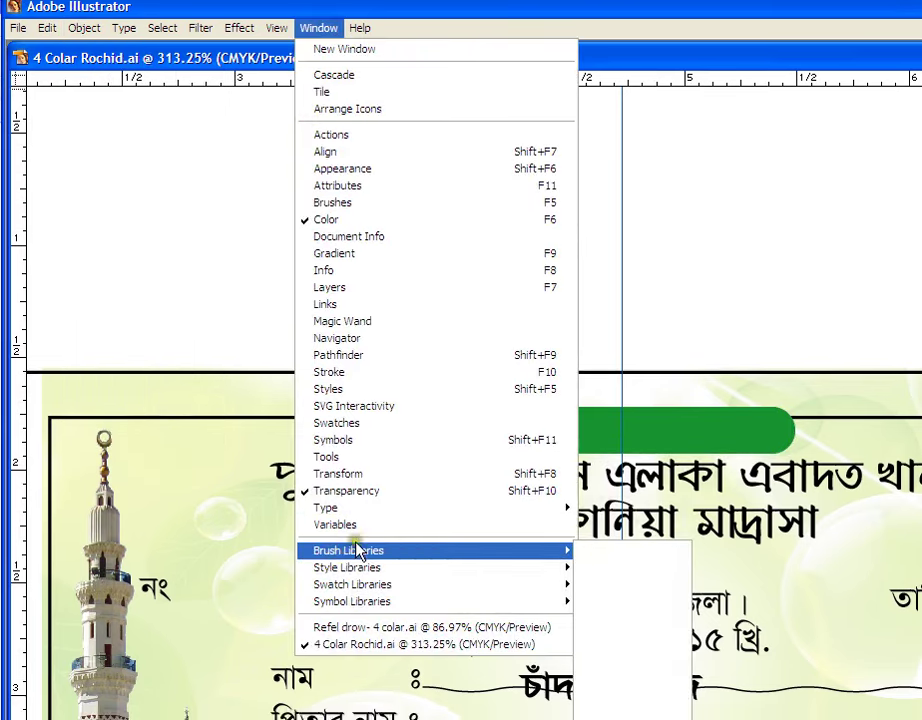
left_click(385, 457)
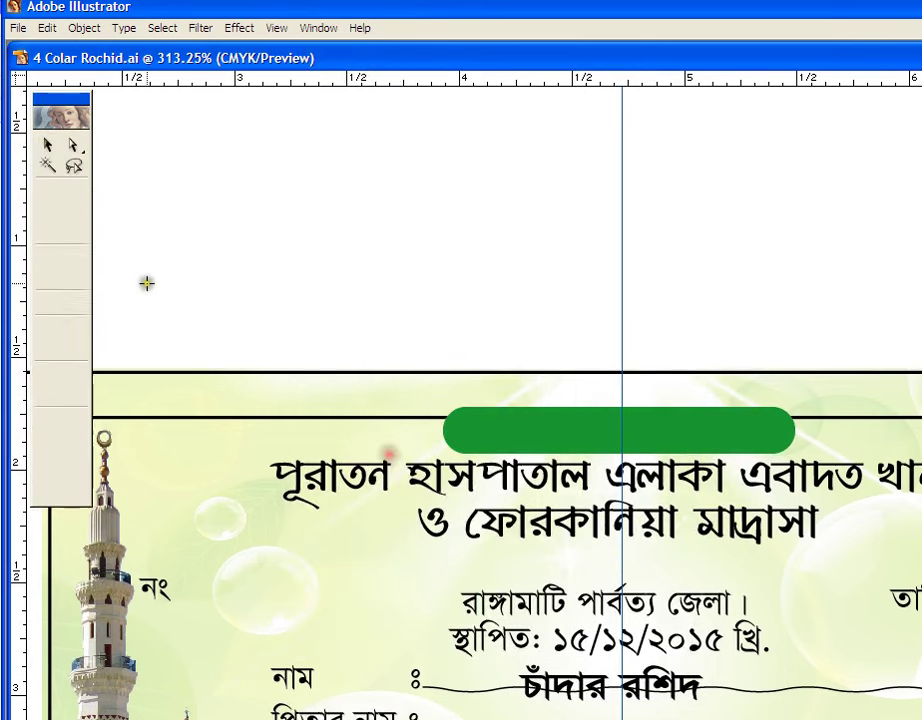
left_click(46, 148)
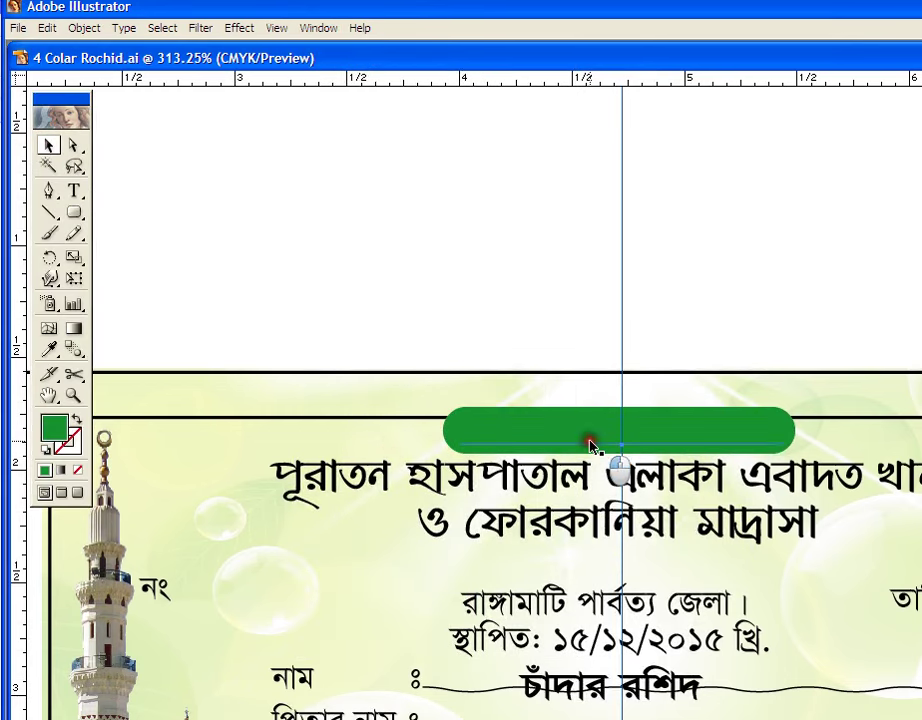
left_click(590, 442)
right_click(590, 442)
mouse_move(702, 582)
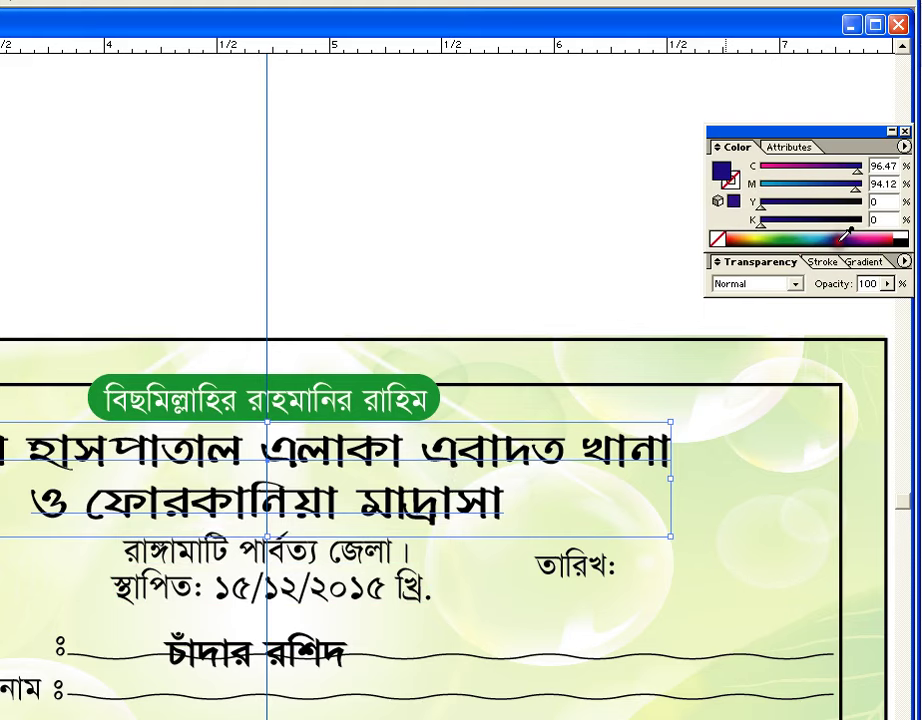
Fill the two-line title with dark blue (C 100, M 100, Y 0, K 0) and apply the same colour to its stroke.
left_click(788, 254)
left_click_drag(839, 178, 866, 191)
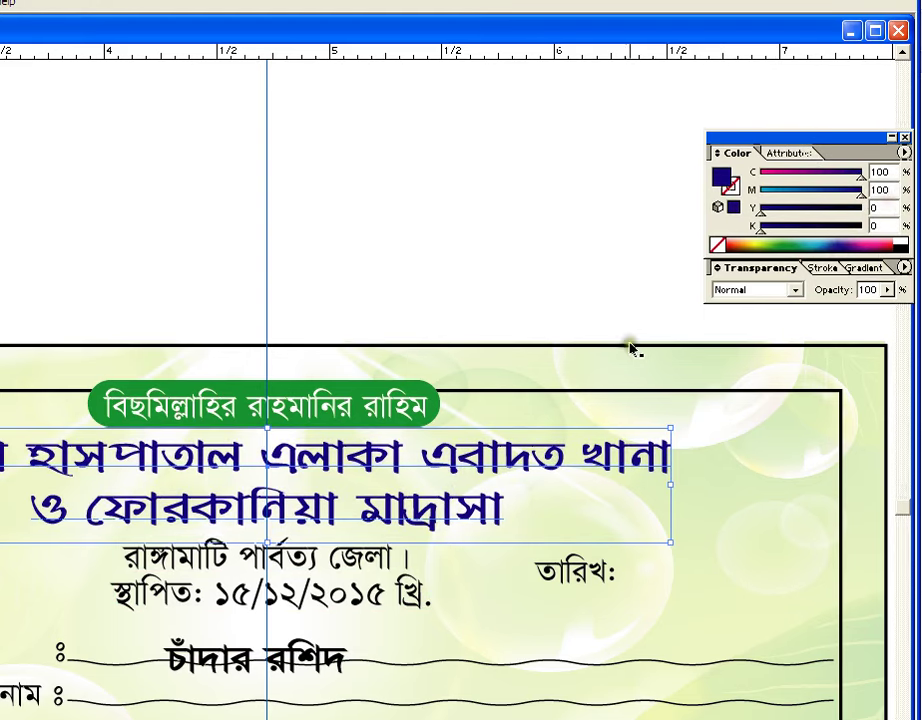
left_click_drag(723, 178, 736, 194)
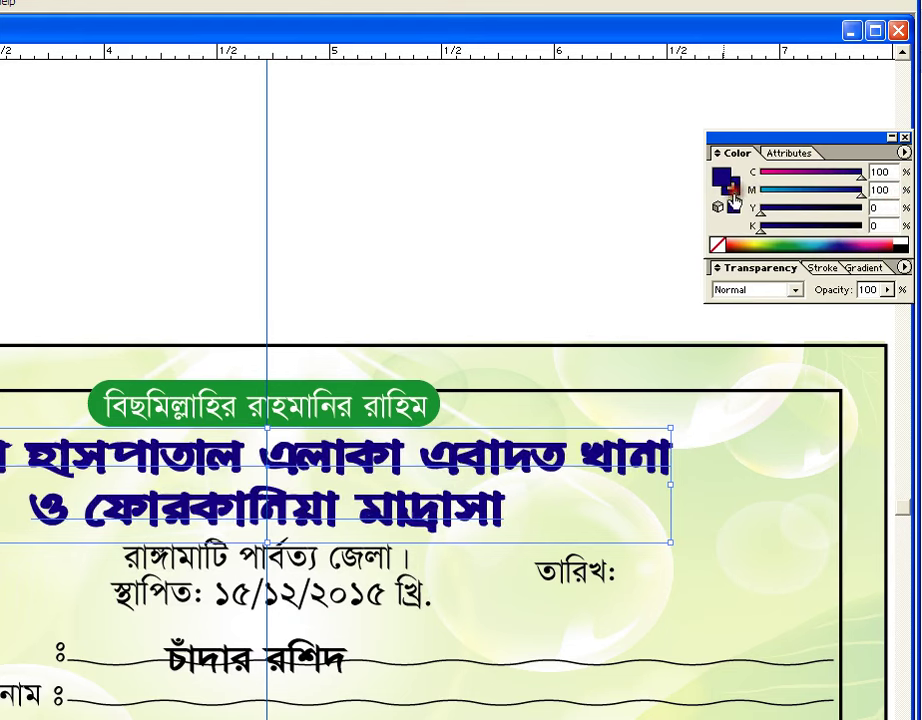
Set the title's stroke weight to 2 pt and recolour it cyan with C 100 and M 0.
left_click(822, 268)
left_click(771, 287)
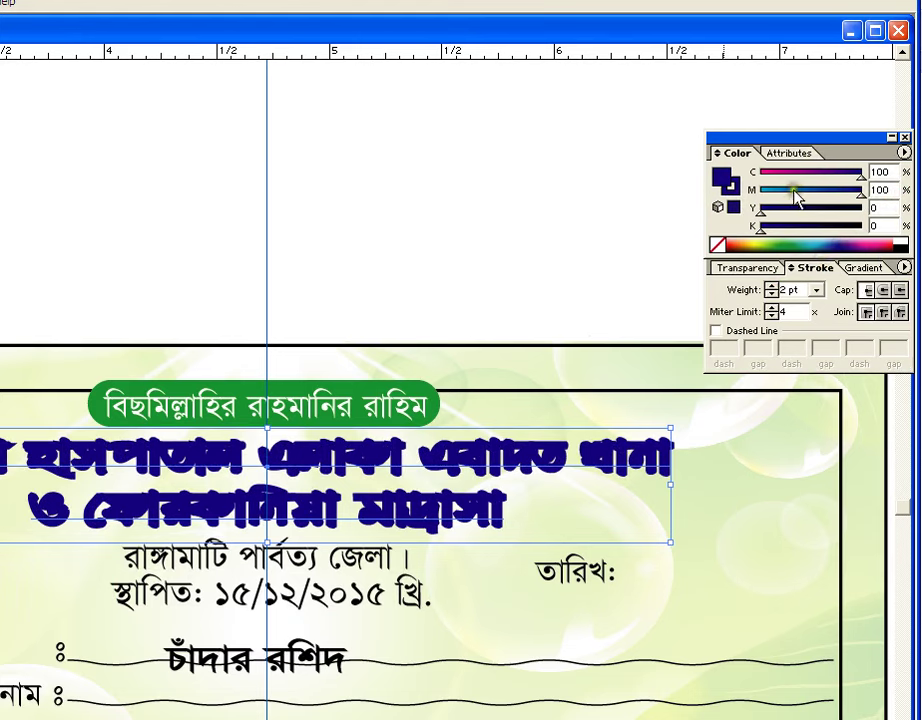
left_click_drag(796, 189, 750, 191)
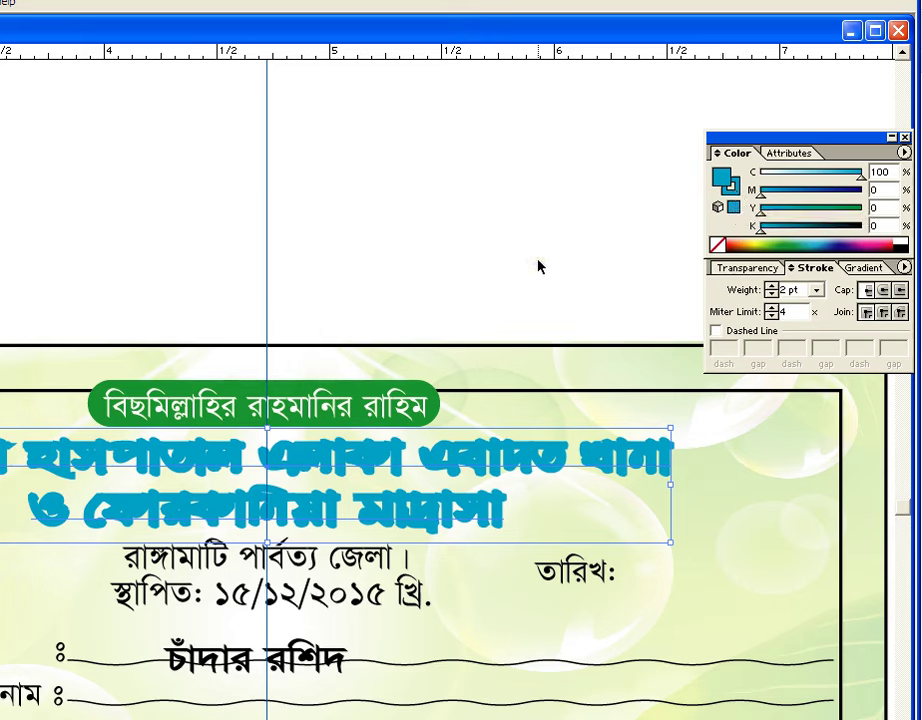
Bring the pasted copy of the cyan title to the front.
right_click(449, 472)
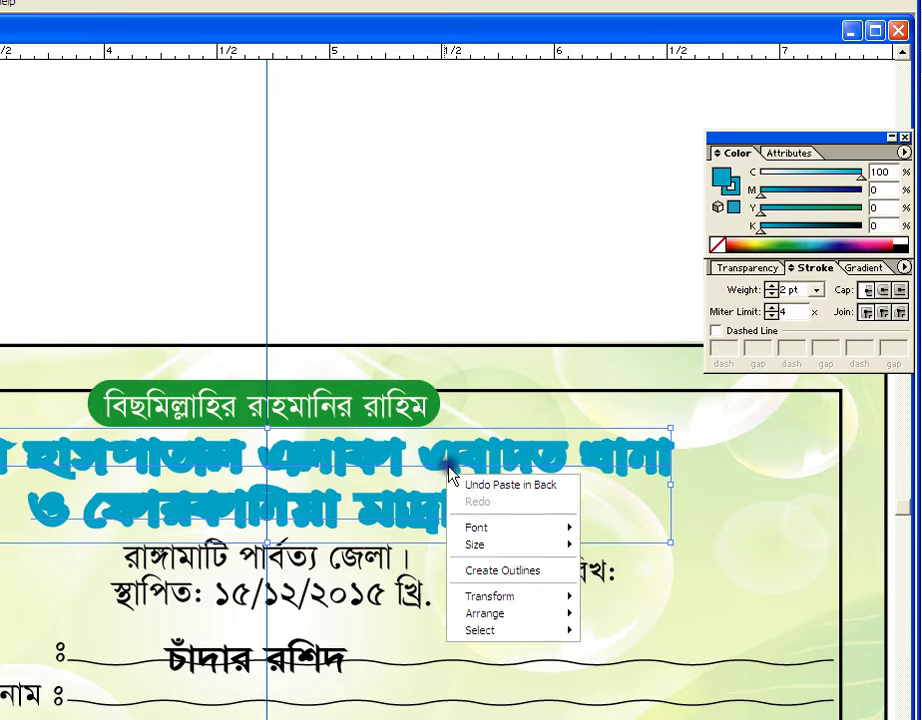
mouse_move(545, 613)
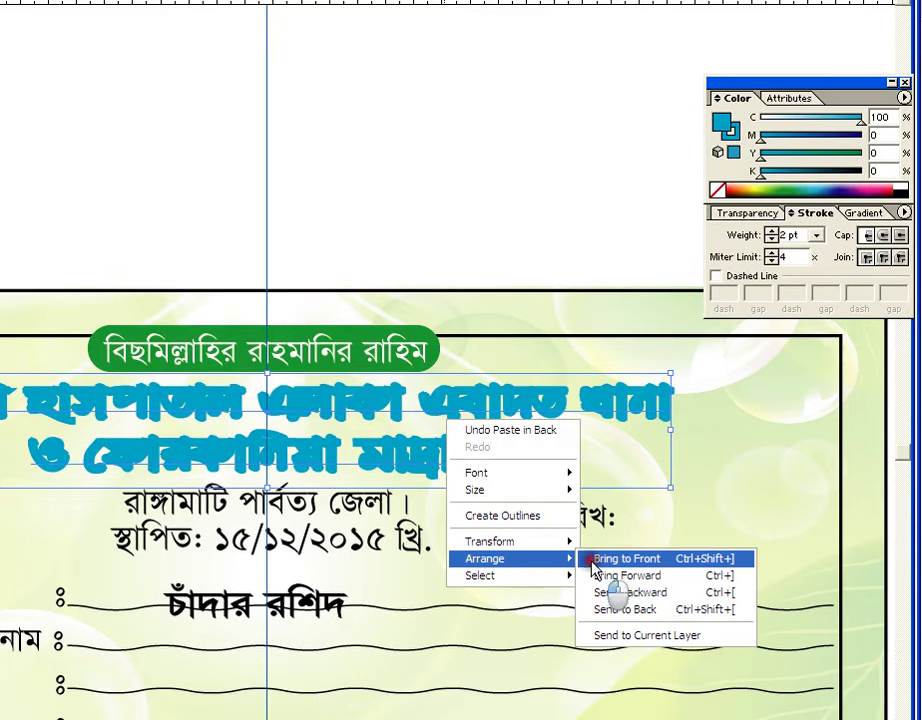
left_click(595, 566)
Make the title copy's fill and stroke white with a 1 pt stroke weight.
left_click(902, 186)
left_click(733, 140)
left_click_drag(733, 157, 735, 160)
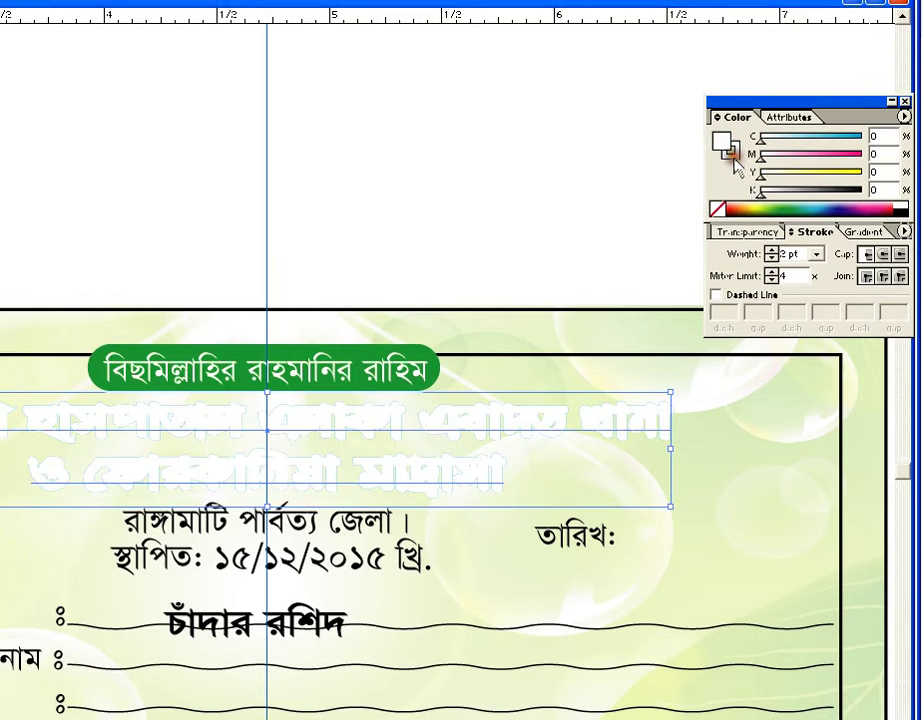
left_click(771, 258)
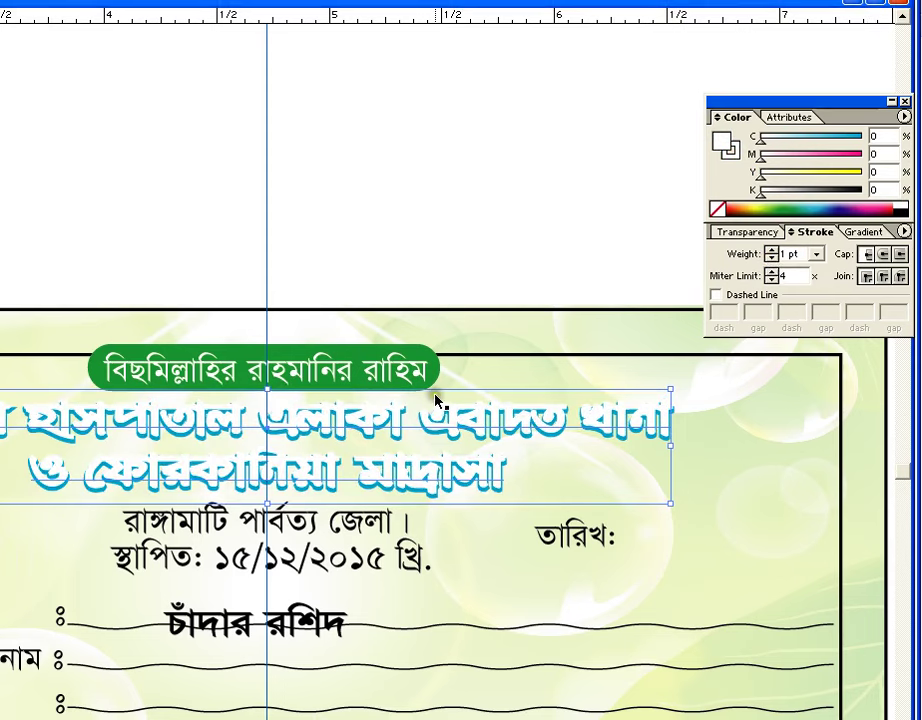
Bring the pasted copy of the white title to the front.
right_click(448, 430)
mouse_move(540, 565)
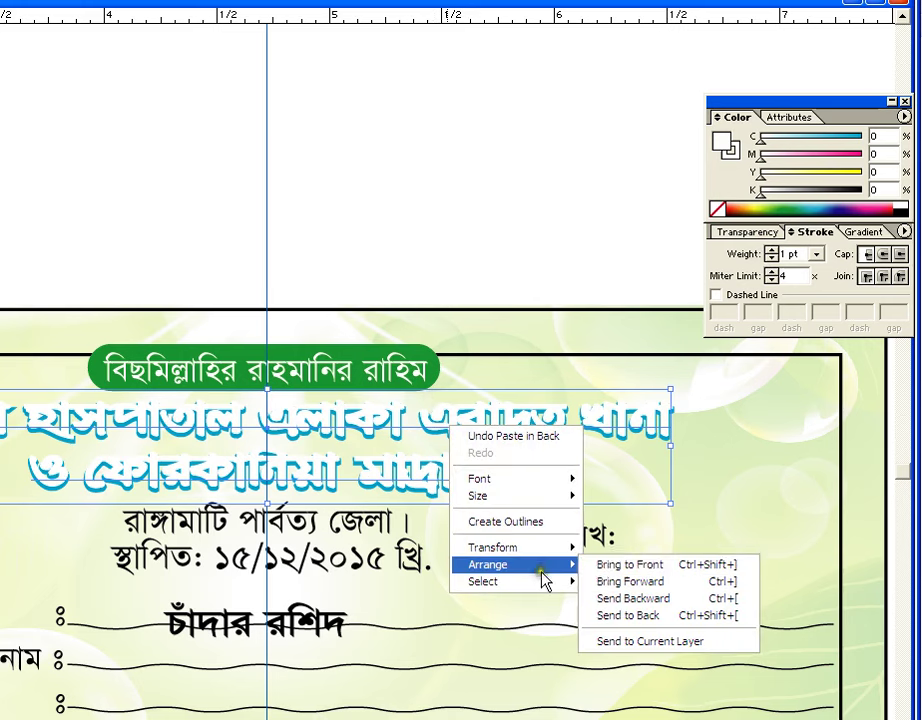
left_click(605, 566)
Remove the front title copy's stroke and fill it with red (C 0, M 97, Y 100, K 0).
left_click(731, 152)
left_click(716, 209)
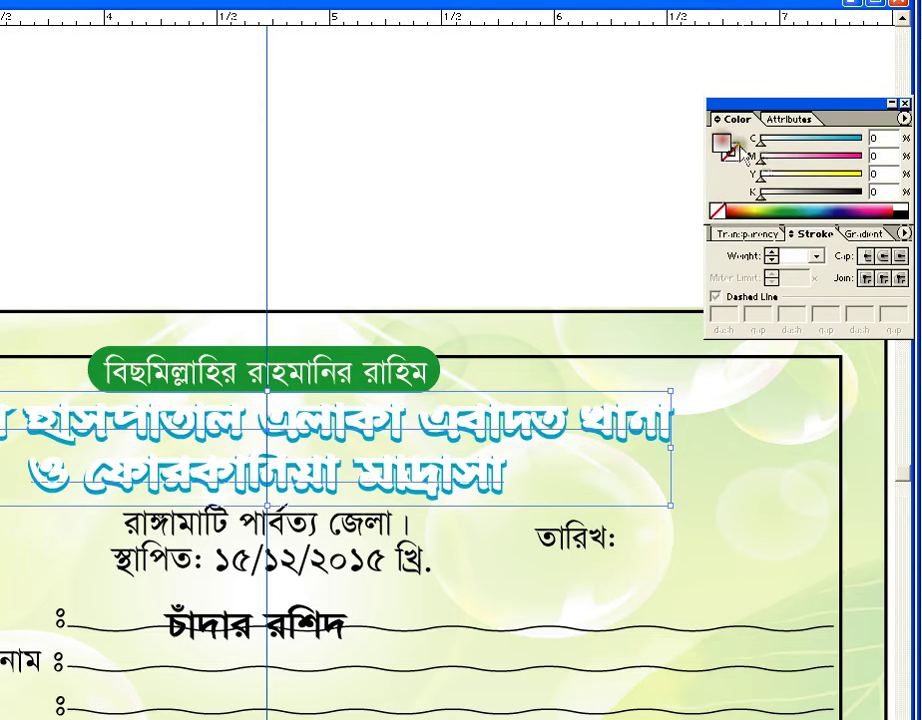
left_click_drag(783, 158, 903, 178)
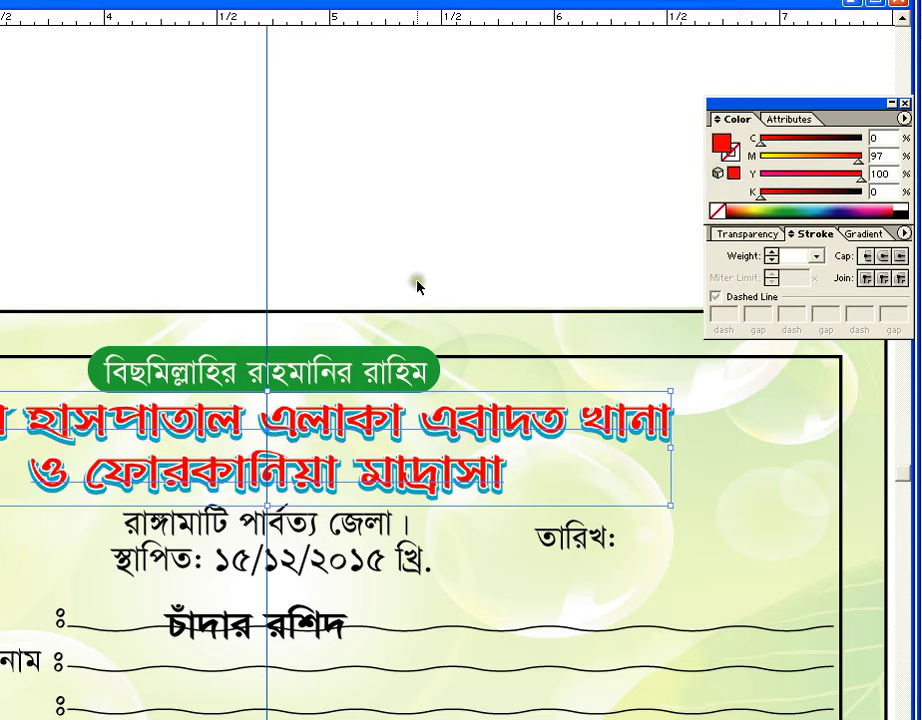
Colour the address and founding-date lines dark blue (C 95.69, M 87.06, Y 0, K 0).
left_click(344, 545)
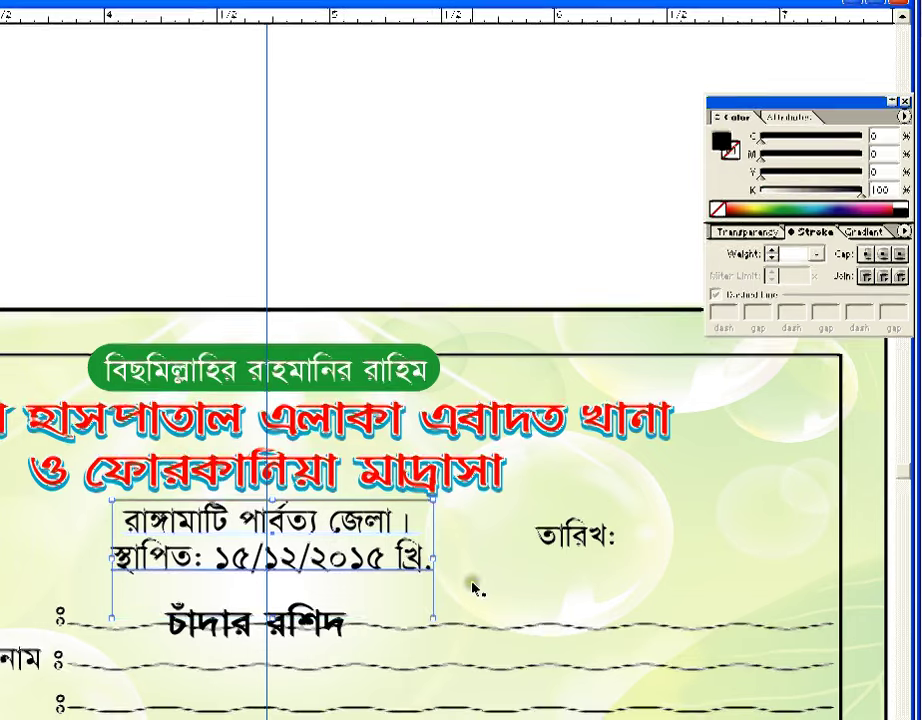
left_click(840, 207)
left_click(843, 201)
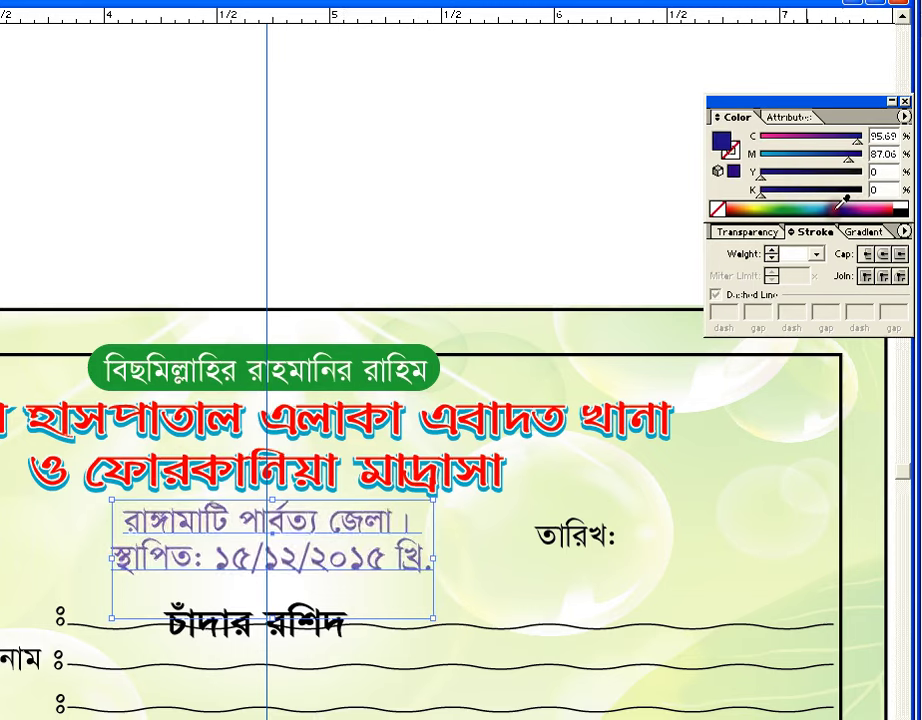
Scale down the address and founding-date text block beneath the title.
left_click(556, 212)
left_click(354, 558)
mouse_move(433, 611)
left_mouse_down()
mouse_move(453, 629)
mouse_move(421, 603)
left_mouse_up()
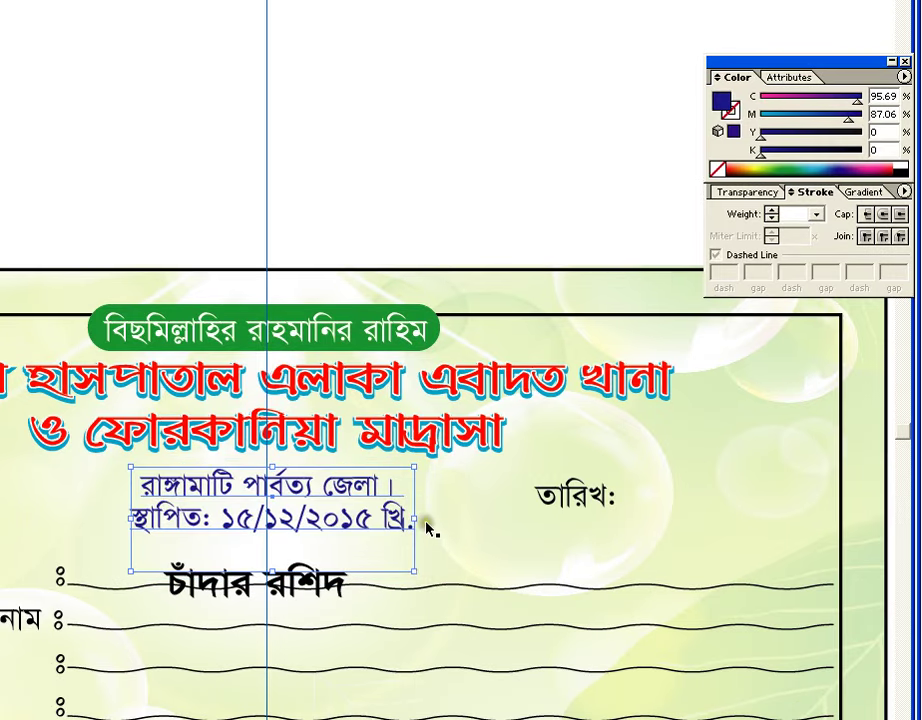
left_click_drag(432, 527, 412, 517)
Draw a small rounded rectangle beside the date label and copy it into a row of three date boxes.
left_click_drag(515, 487, 330, 478)
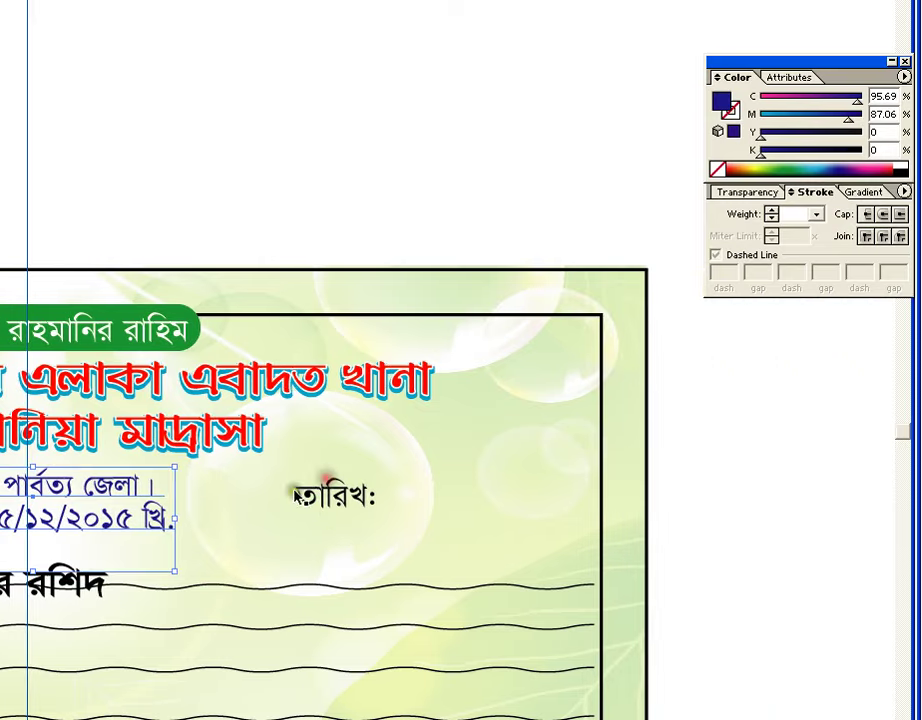
left_click(372, 494)
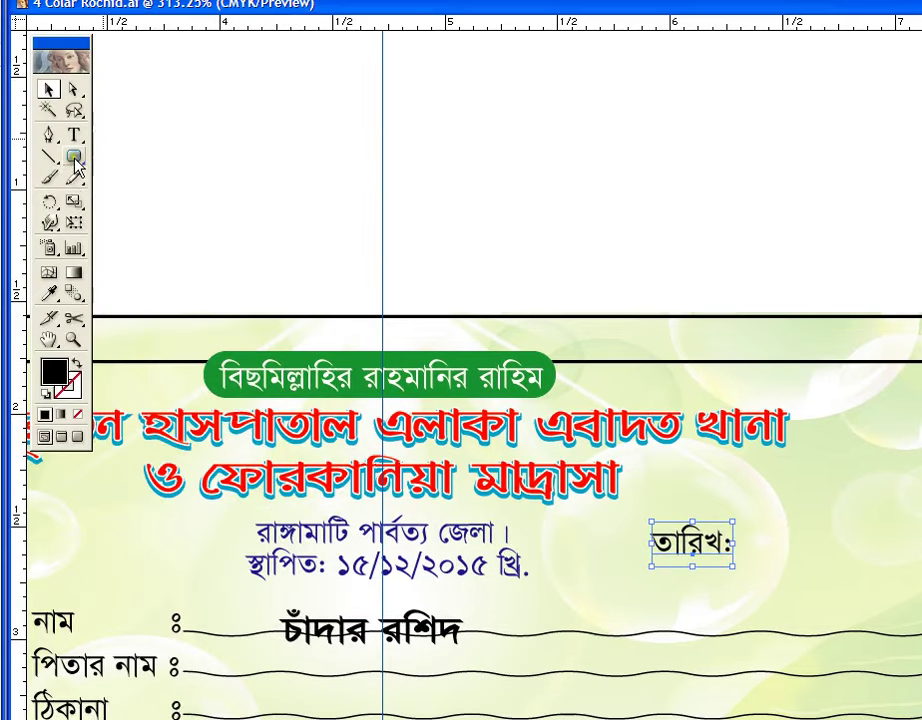
left_click_drag(75, 157, 140, 164)
left_click_drag(735, 527, 919, 719)
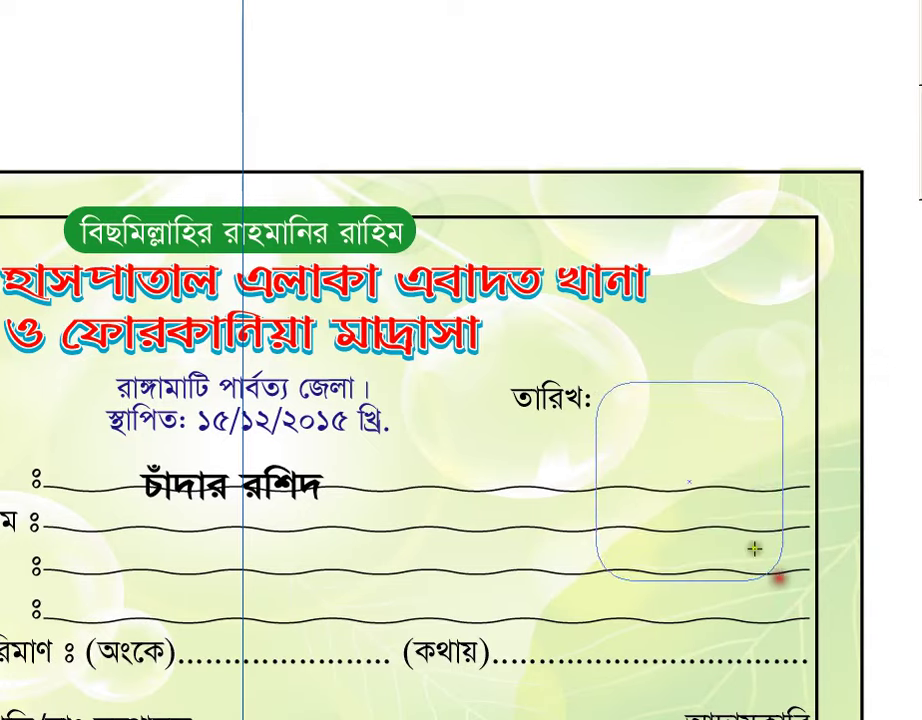
left_click_drag(755, 548, 755, 548)
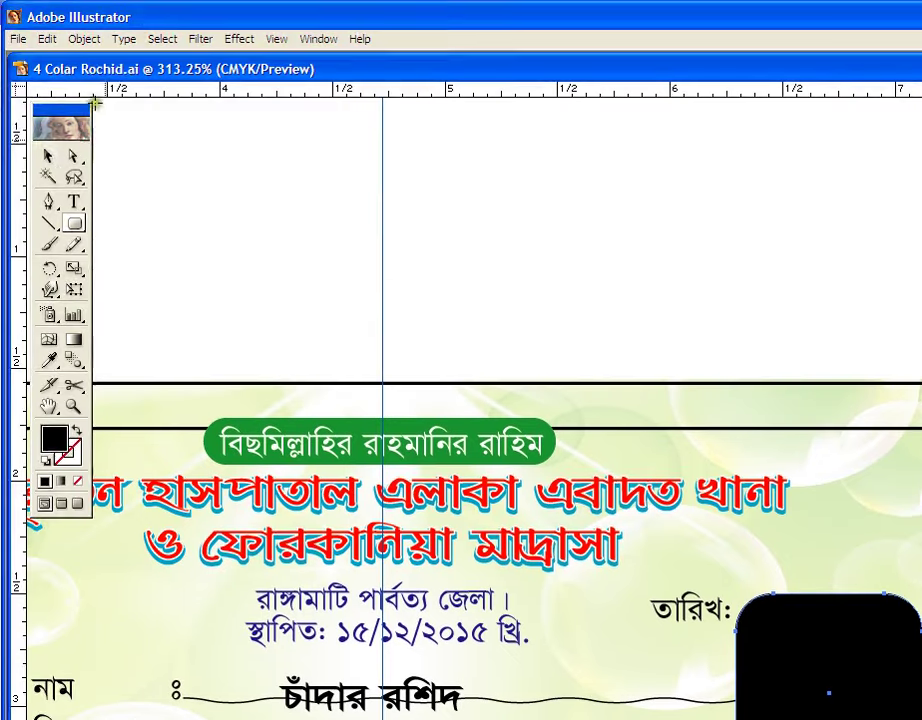
key("v")
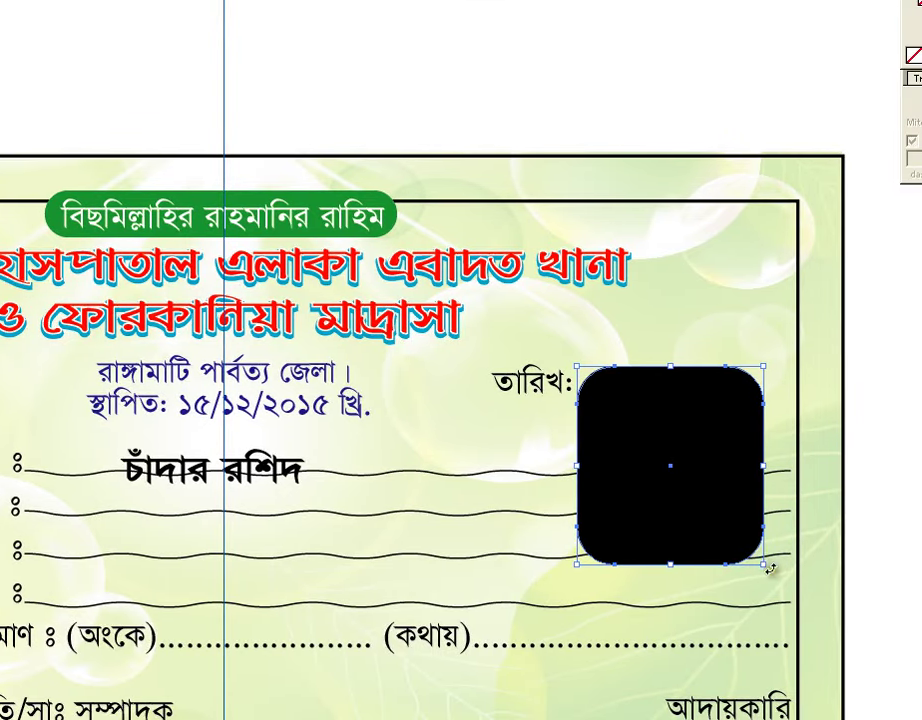
left_click_drag(762, 566, 753, 412)
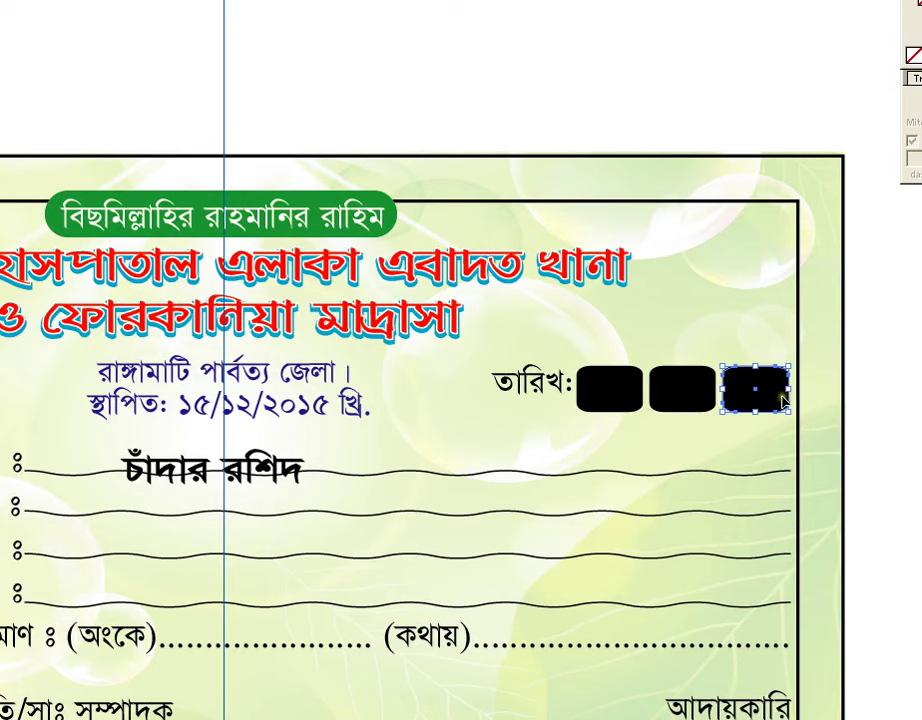
Enlarge the date label and its three boxes together and position them inside the frame beside the address lines.
left_click(684, 388, "shift")
left_click(612, 390, "shift")
left_click(549, 390, "shift")
left_click_drag(596, 406, 599, 372)
left_click_drag(489, 378, 445, 381)
left_click_drag(581, 365, 586, 387)
left_click(831, 418)
Colour the date label dark blue (C 98.43, M 98.04, Y 0, K 0).
left_click(514, 366)
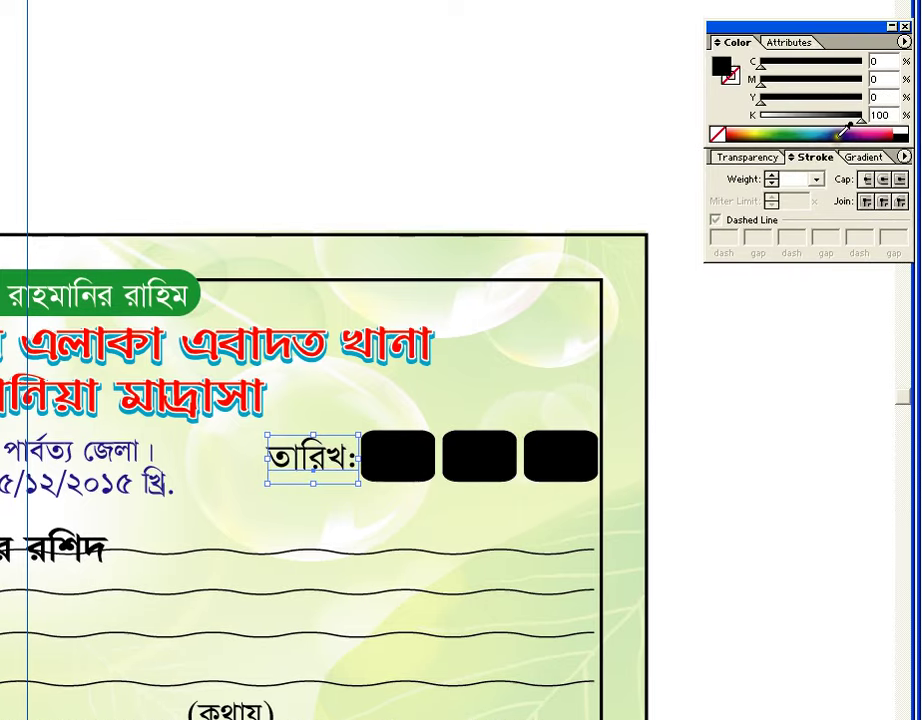
left_click(836, 132)
left_click_drag(762, 157, 735, 178)
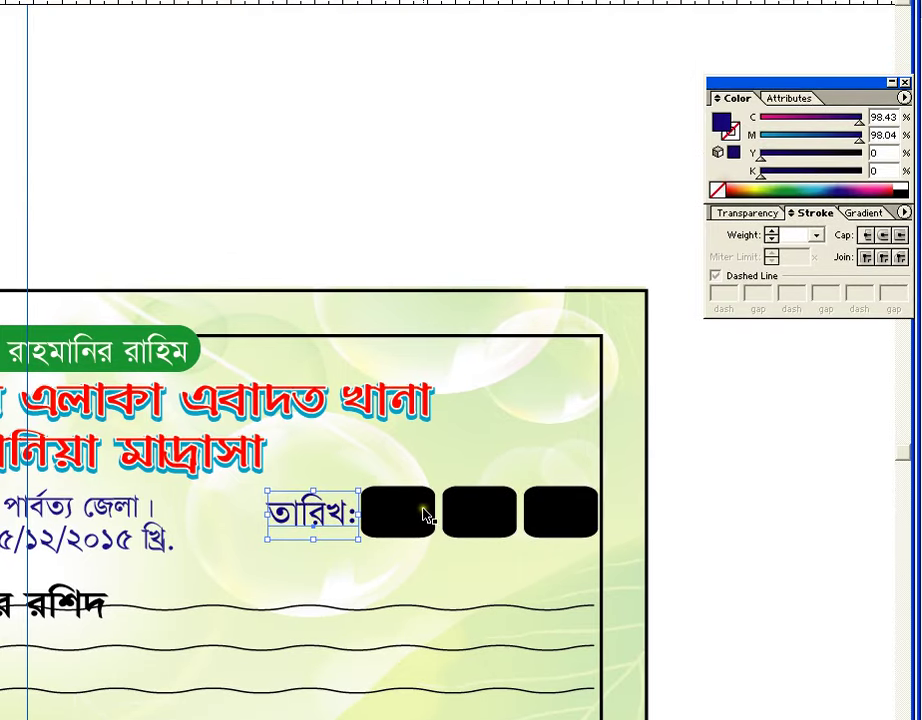
Fill the three date boxes with a linear gradient from white to yellow-green (C 20, M 0, Y 80, K 0).
left_click(430, 512)
left_click(486, 522, "shift")
left_click(545, 522, "shift")
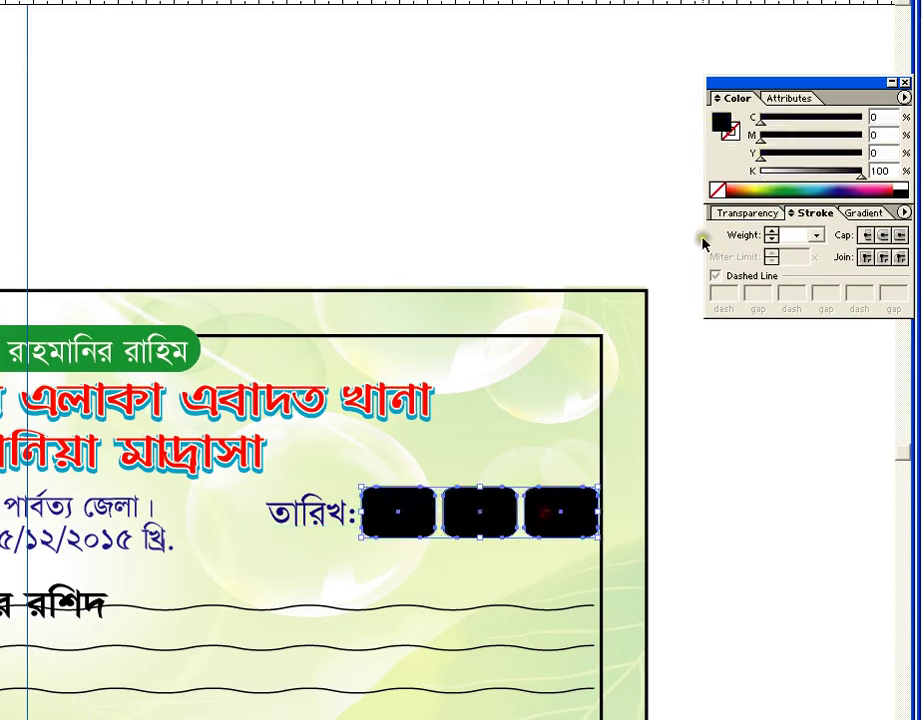
left_click(764, 184)
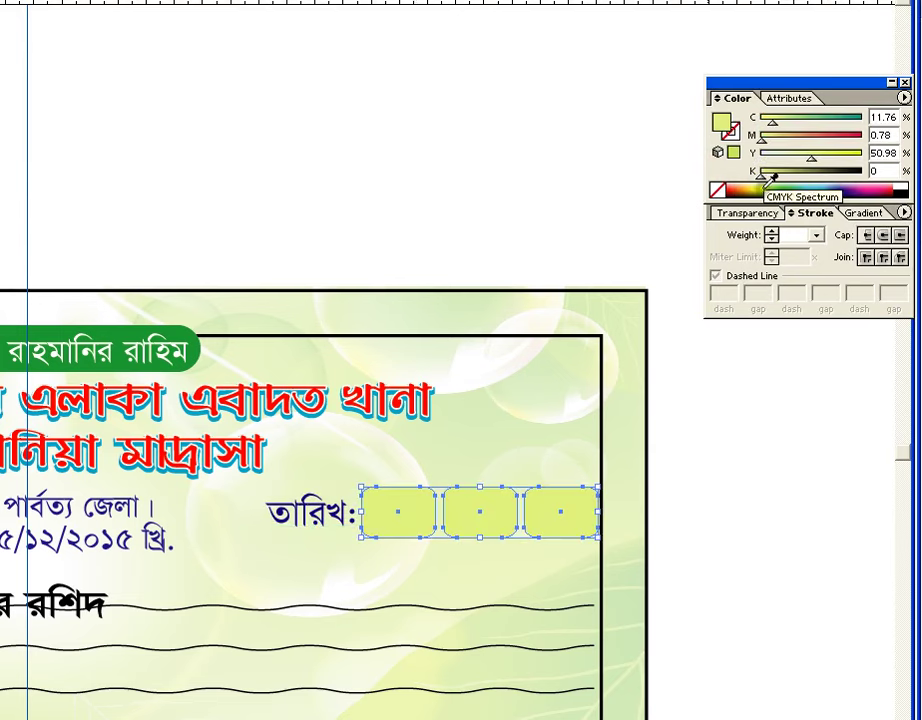
left_click(862, 213)
left_click(726, 241)
left_click(889, 307)
left_click(904, 98)
left_click(844, 177)
left_click(761, 187)
mouse_move(763, 229)
left_mouse_down()
mouse_move(773, 229)
mouse_move(760, 227)
left_mouse_up()
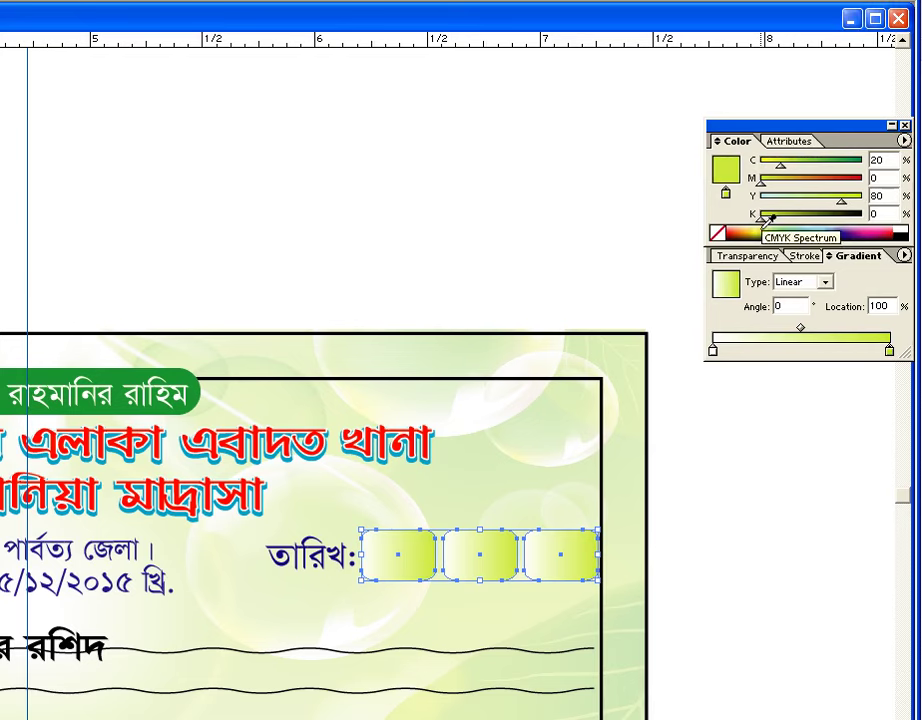
left_click(720, 506)
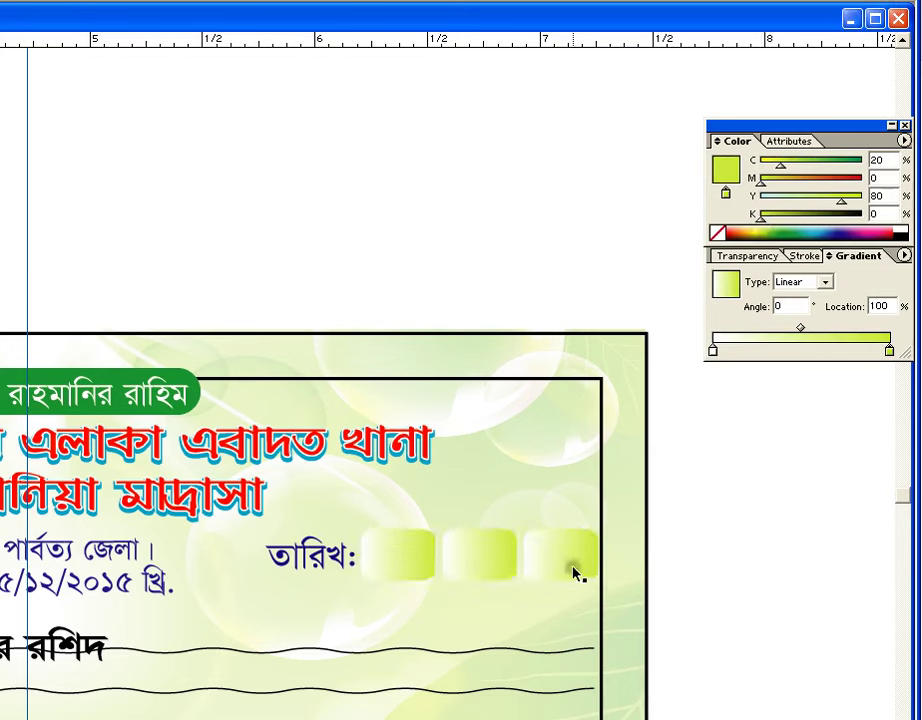
Give the three date boxes a light blue stroke (C 54, M 0, Y 0, K 0).
left_click(535, 567)
left_click(473, 555, "shift")
left_click(412, 551, "shift")
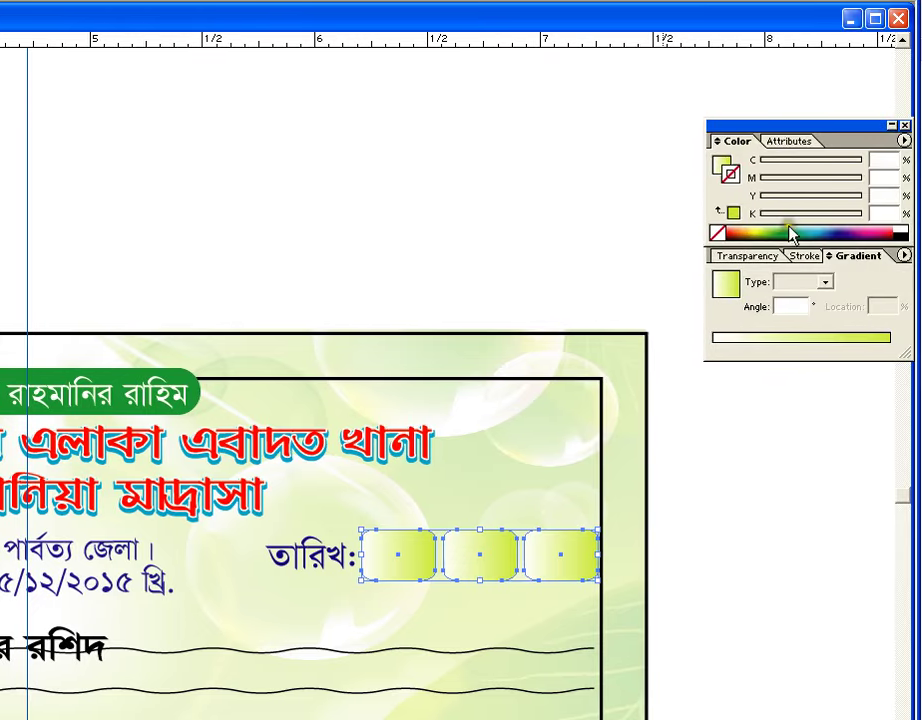
left_click(807, 230)
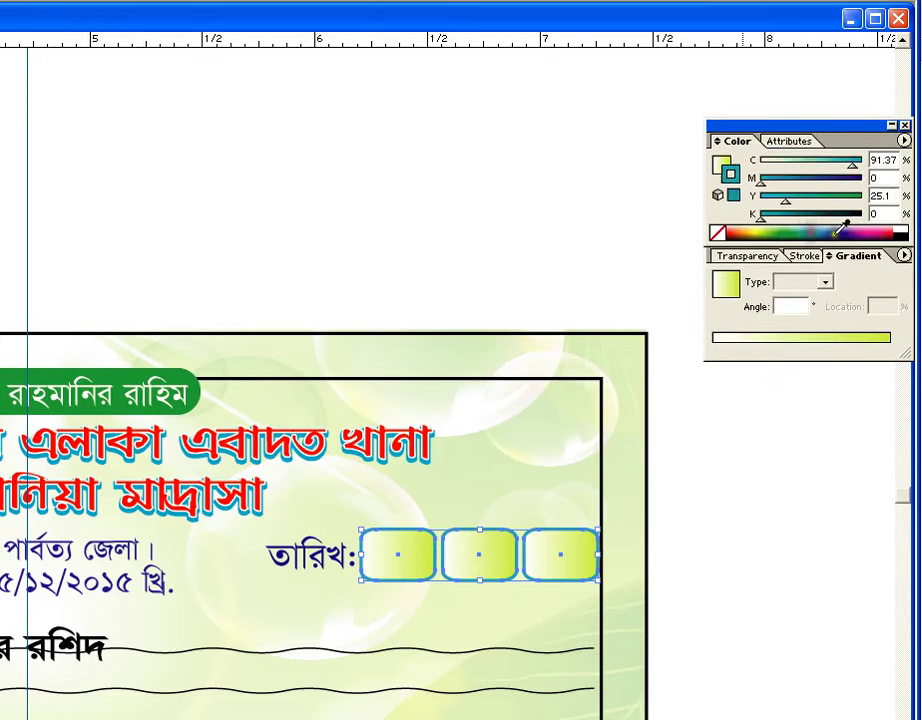
left_click(841, 229)
left_click_drag(849, 164, 898, 164)
left_click(797, 167)
left_click_drag(796, 177, 692, 179)
left_click(809, 163)
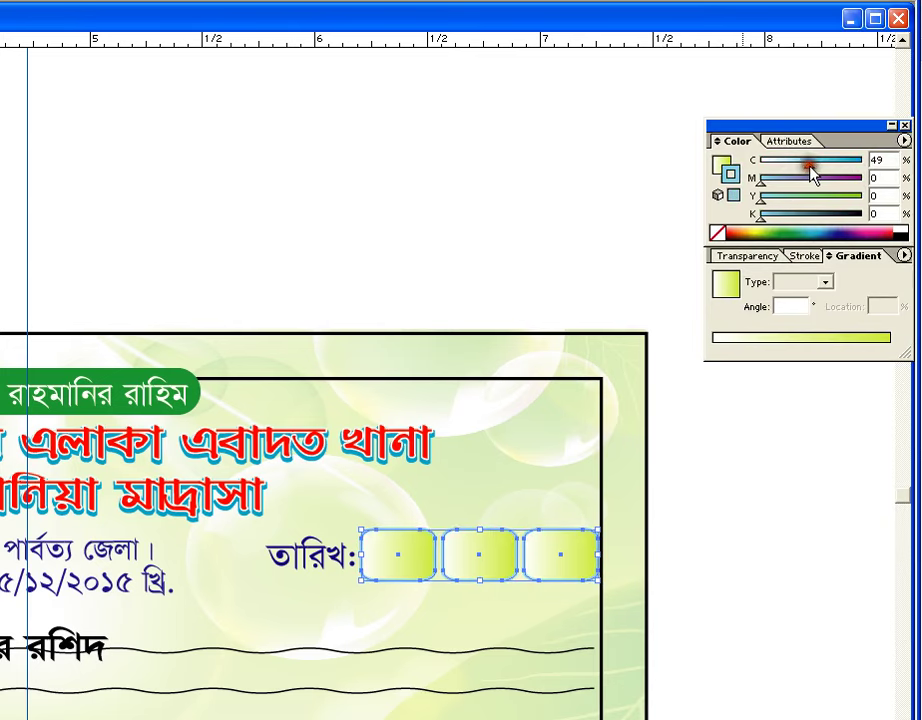
left_click(815, 160)
left_click(518, 242)
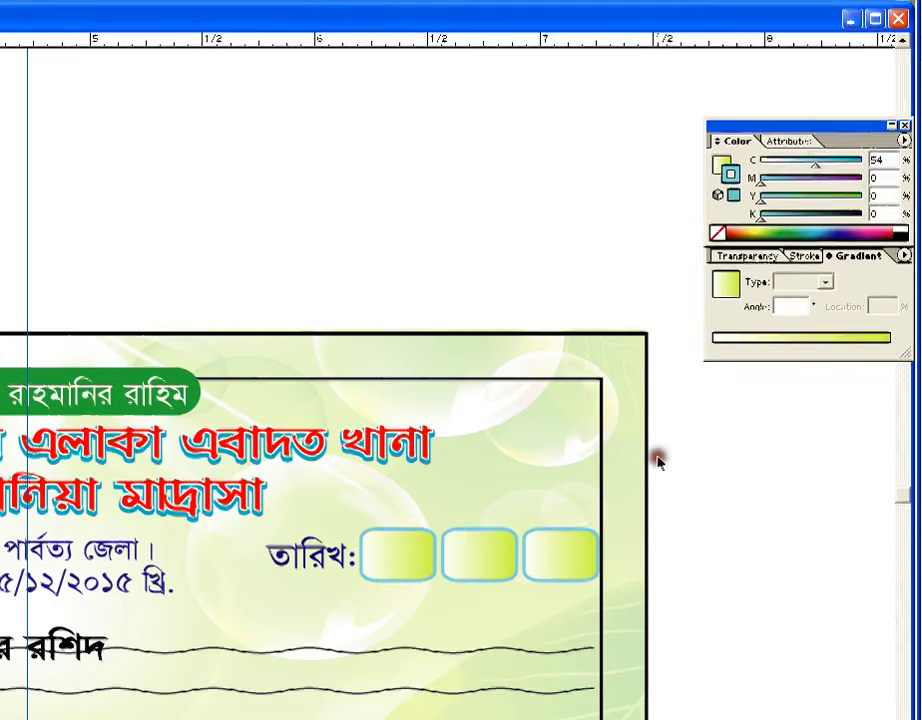
scroll(412, 566, "down", 3)
left_click(390, 366)
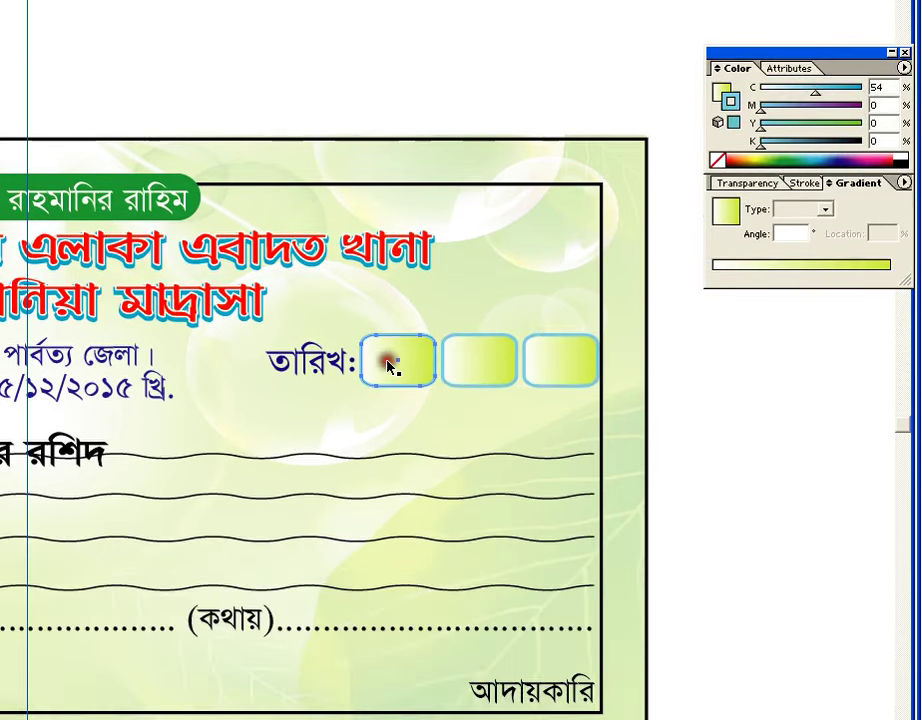
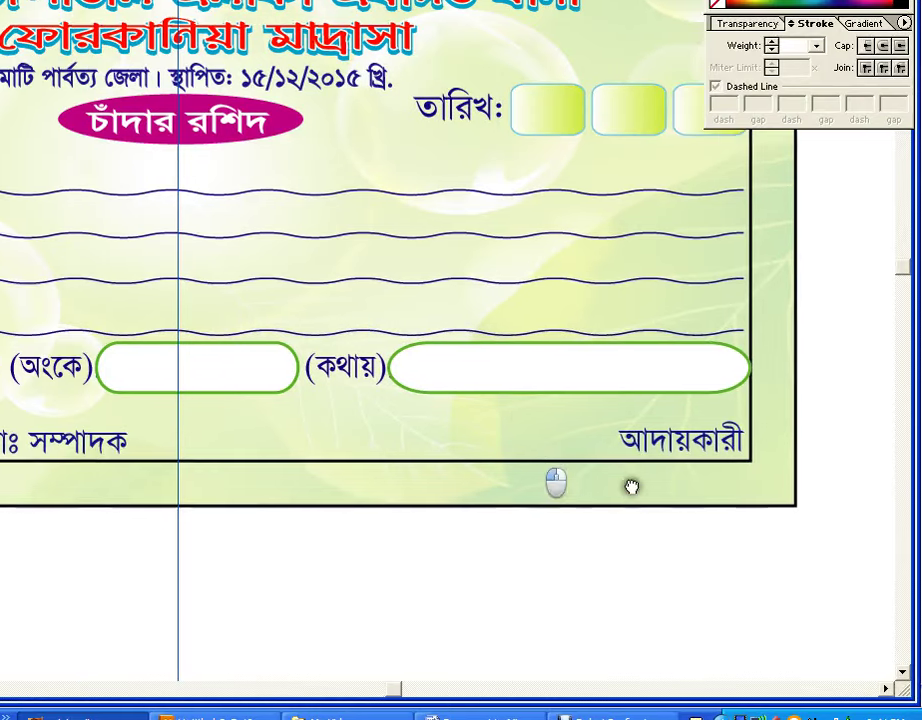
Delete both rounded amount boxes and the wavy writing lines from the receipt form.
left_click(517, 387)
key("Delete")
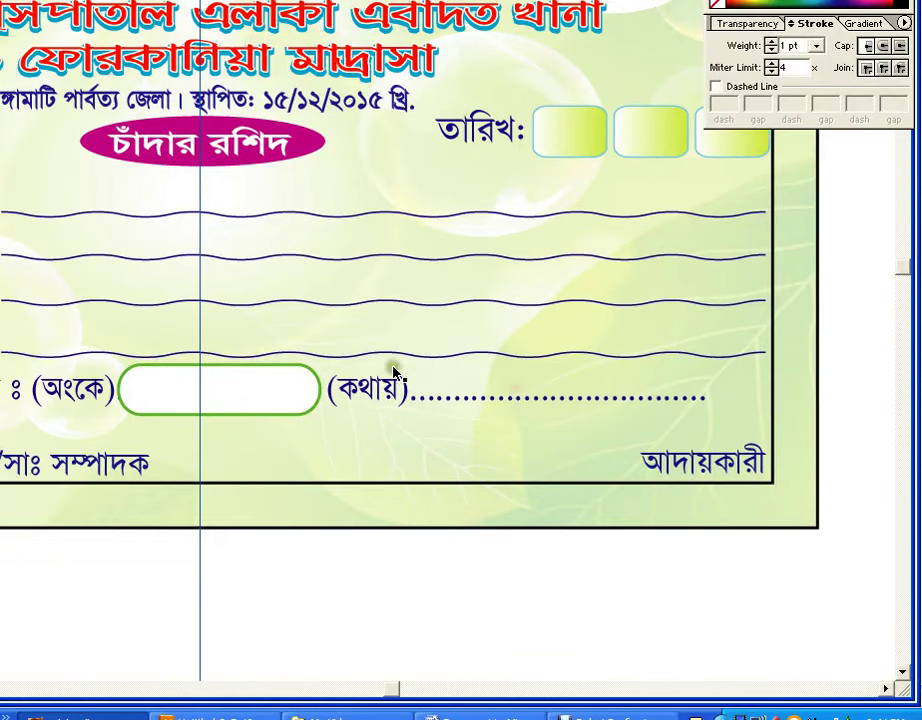
left_click(212, 396)
key("Delete")
left_click(140, 214)
key("Delete")
Add full-width dotted lines after the colons of the নাম and পিতার নাম labels.
key("Tab")
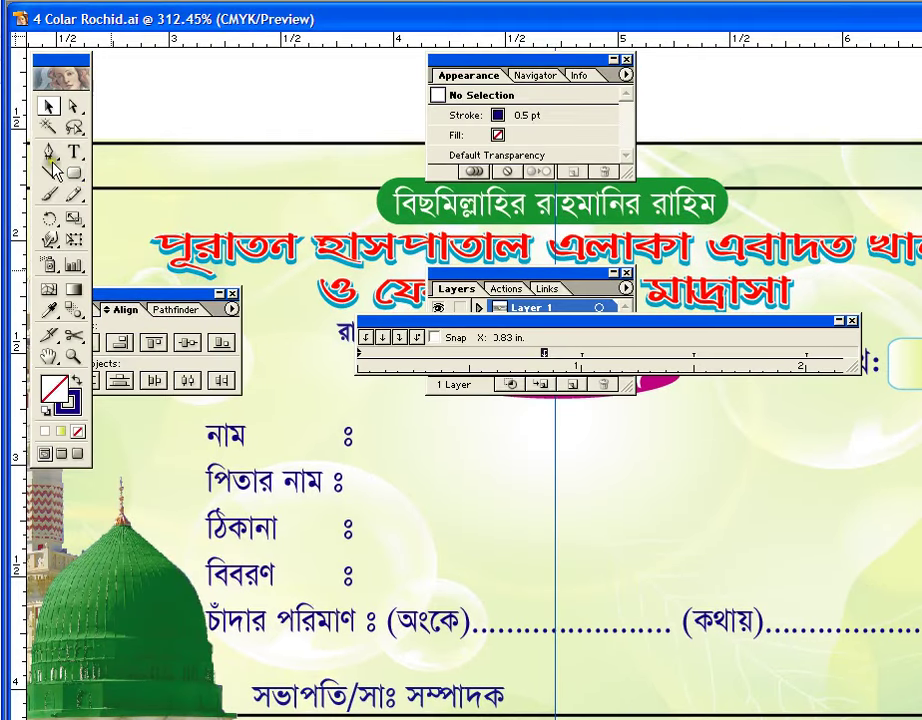
left_click(75, 151)
key("Tab")
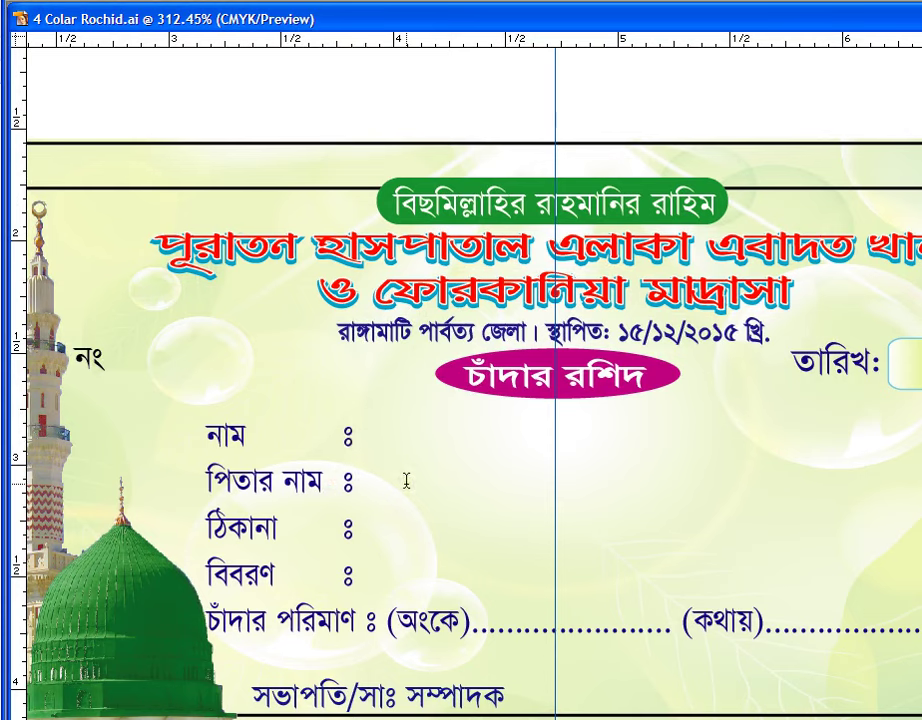
key("Right")
type("..........")
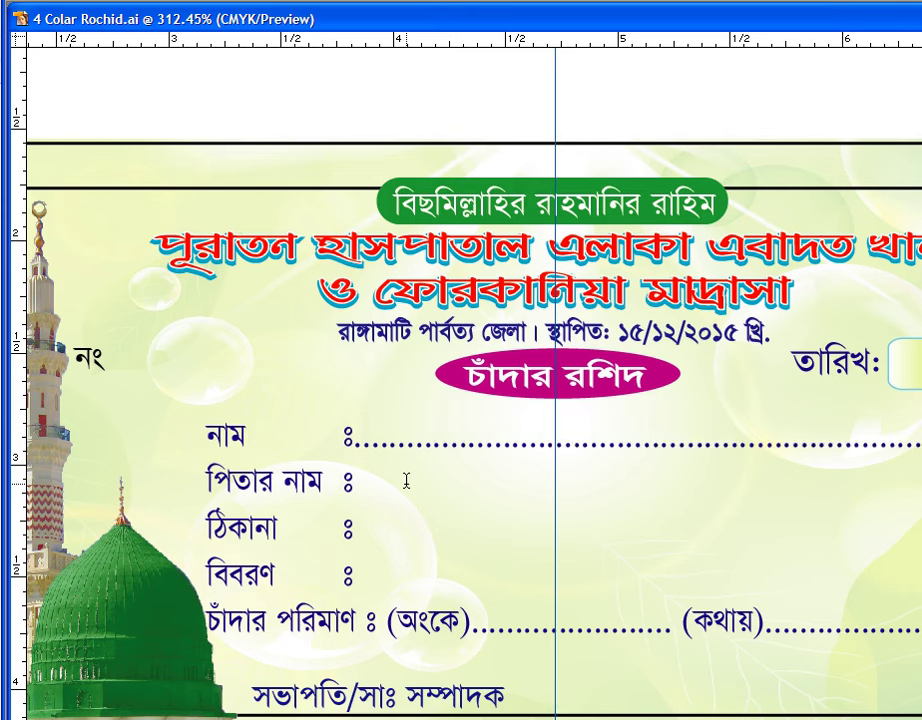
left_click(351, 484)
type(".....................................................")
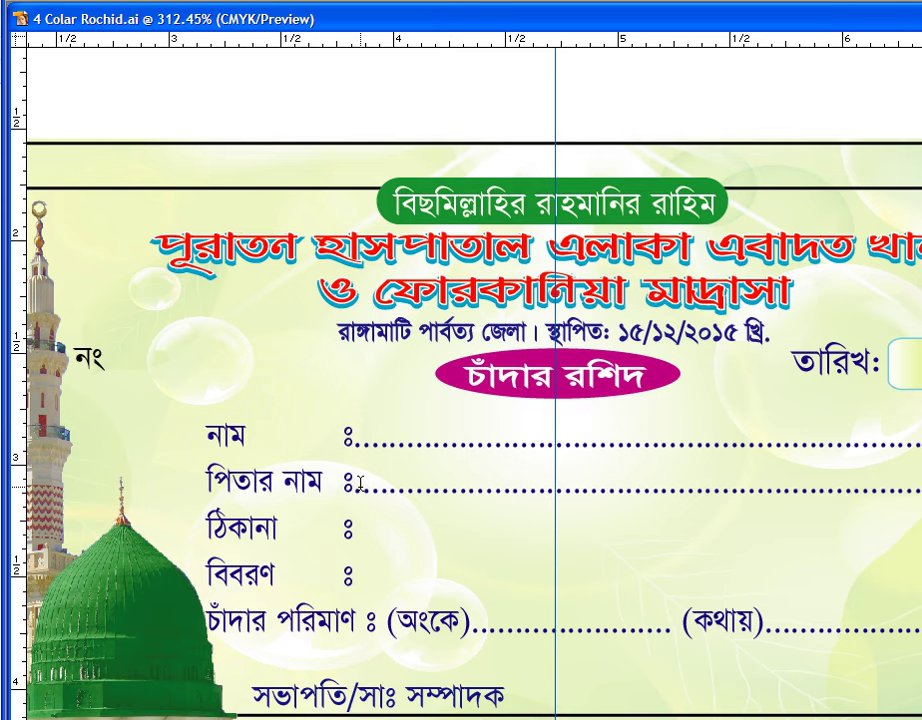
Copy the dotted line from the পিতার নাম row, paste it after the ঠিকানা label and remove the extra line break.
left_click(360, 533)
left_click_drag(355, 488, 918, 488)
left_click(47, 39)
left_click(105, 122)
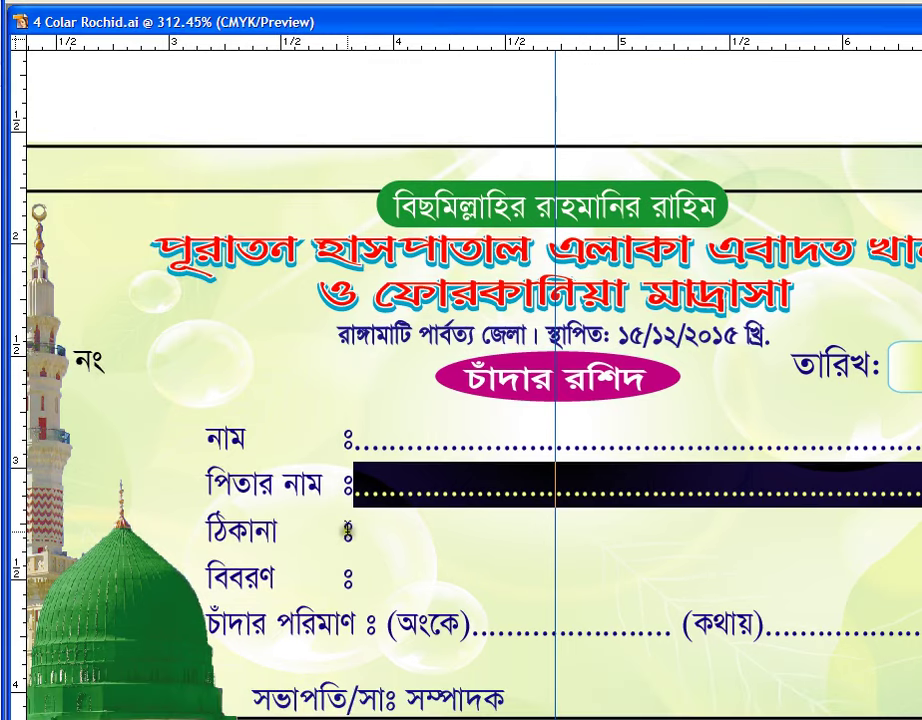
left_click(349, 531)
right_click(355, 535)
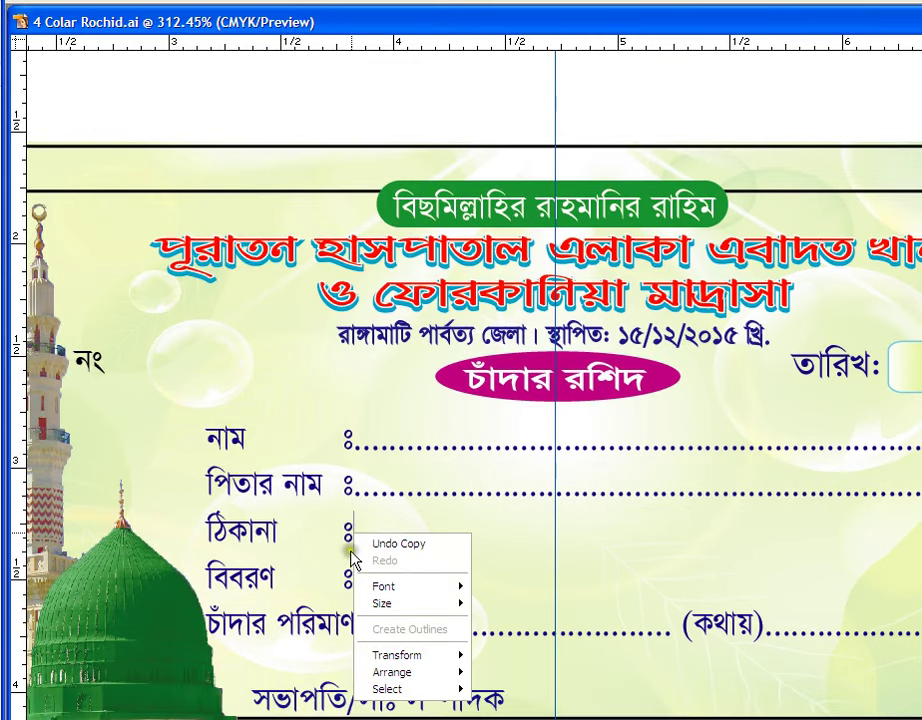
left_click(345, 528)
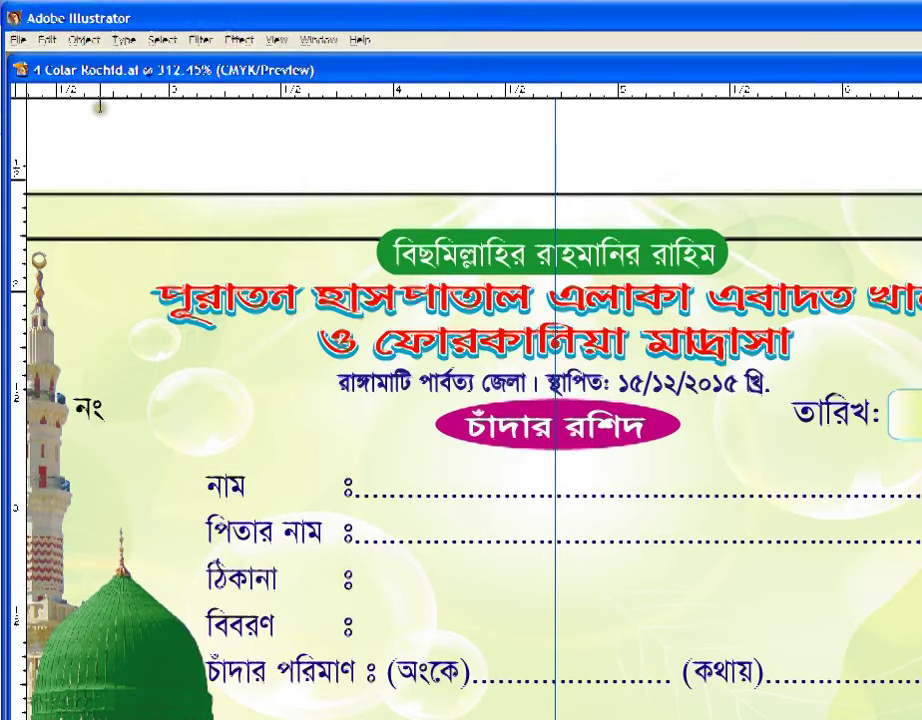
left_click(46, 34)
left_click(97, 130)
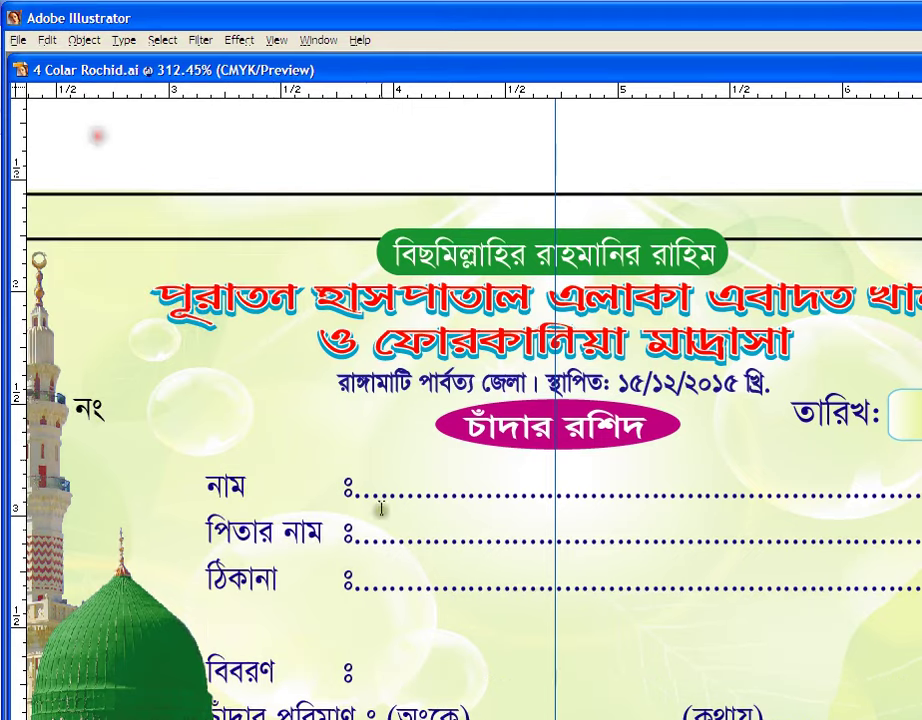
key("BackSpace")
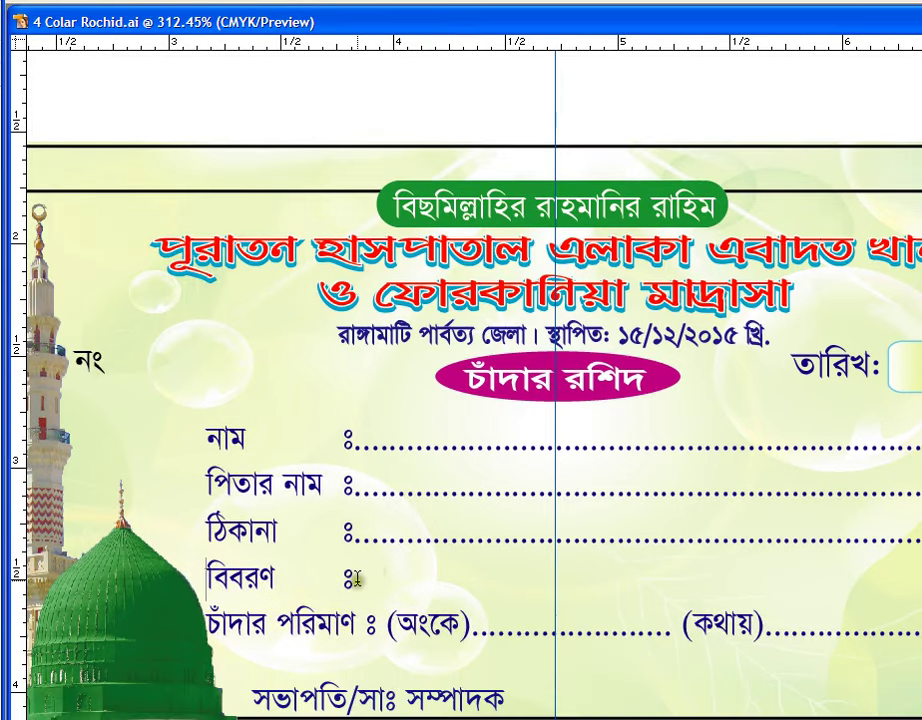
Paste the same dotted line after the বিবরণ label and remove the surplus line break.
left_click(357, 578)
key("ctrl+v")
key("Delete")
key("Escape")
left_click(488, 704)
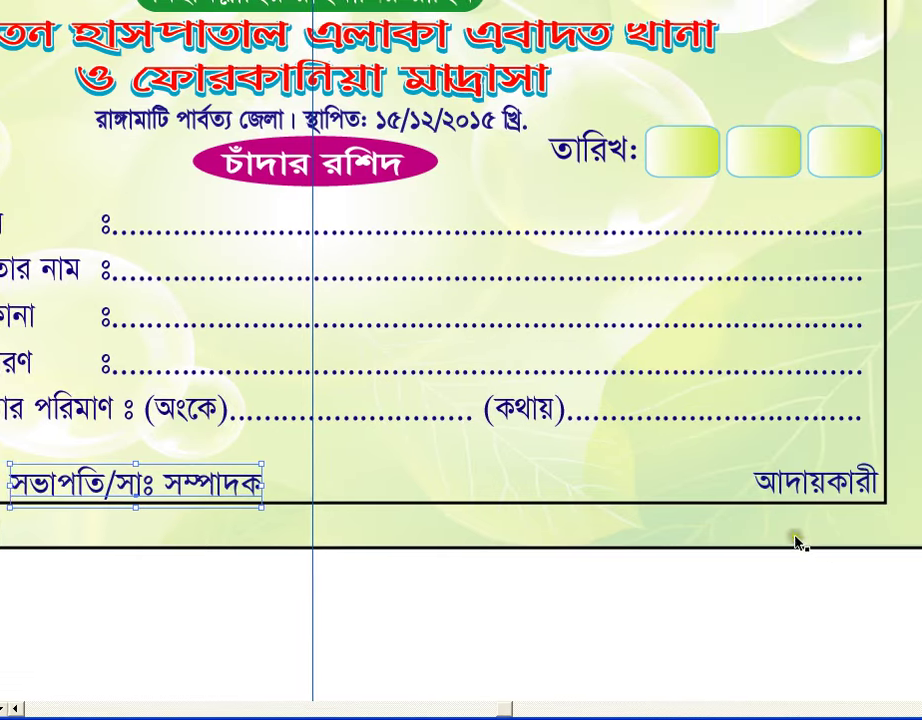
left_click(763, 582)
left_click(763, 585)
key("ctrl+minus")
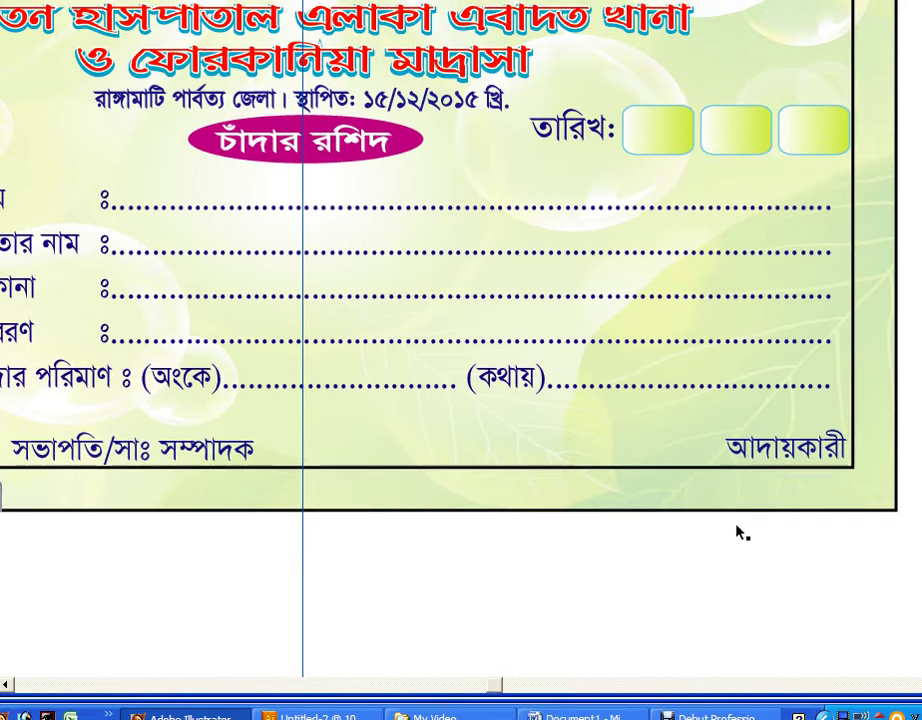
key("ctrl+minus")
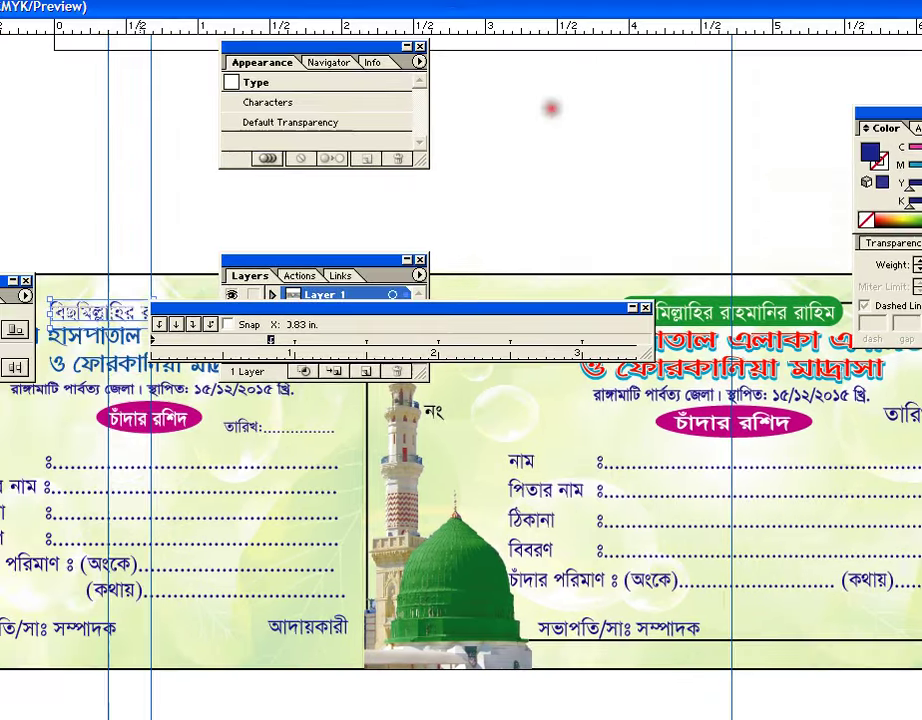
Centre the blue বিছমিল্লাহির রাহমানির রাহিম line on the vertical guide above the counterfoil's title.
key("Tab")
left_click_drag(45, 215, 258, 352)
left_click(500, 529)
key("Delete")
left_click(630, 541)
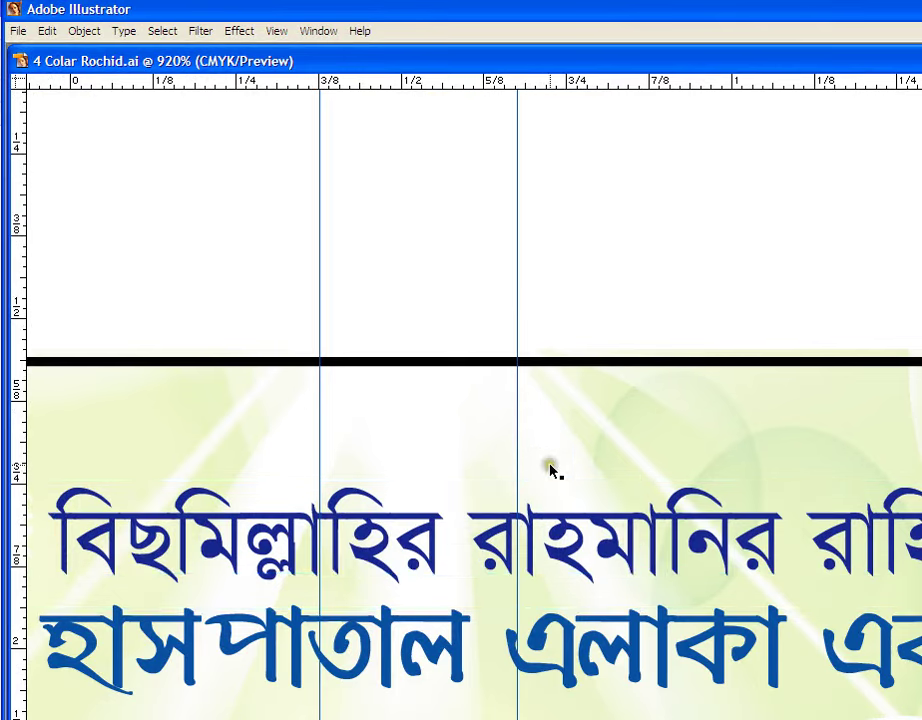
left_click_drag(528, 608, 529, 591)
key("Left")
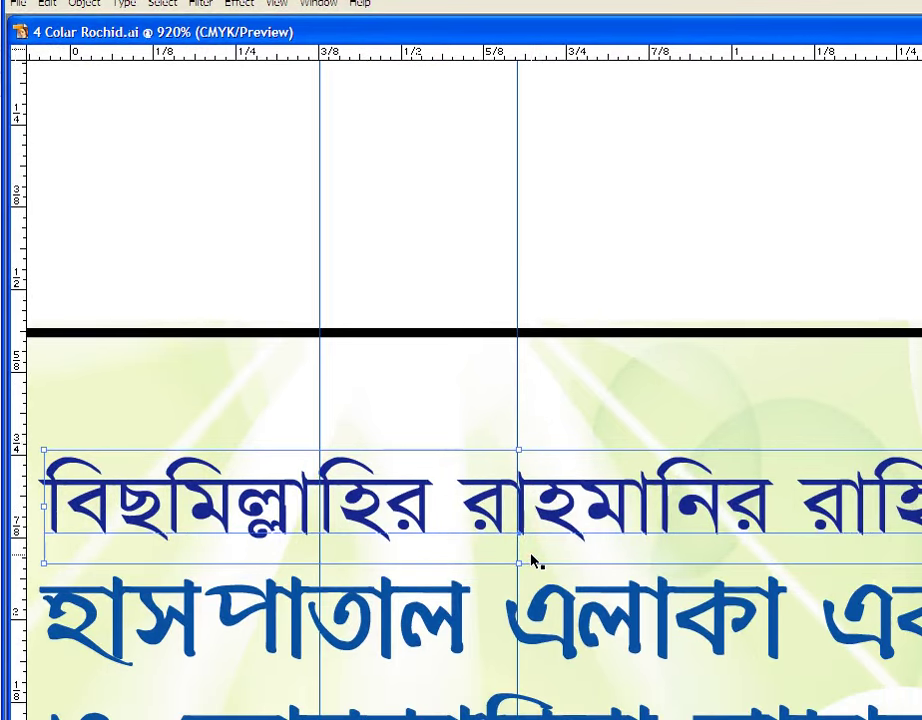
left_click(649, 280)
key("ctrl+minus")
key("ctrl+minus")
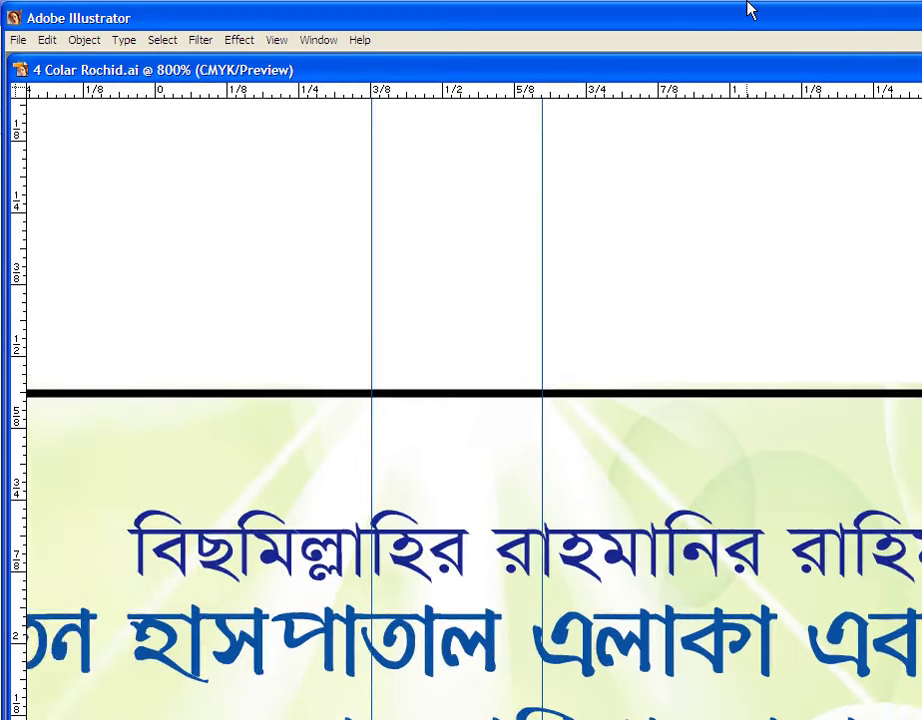
Recolour the shadow layer's stroke behind the main receipt's red title to C 50.98, M 33.33, Y 0, K 0.
key("ctrl+minus")
key("space")
left_click_drag(810, 380, 222, 335)
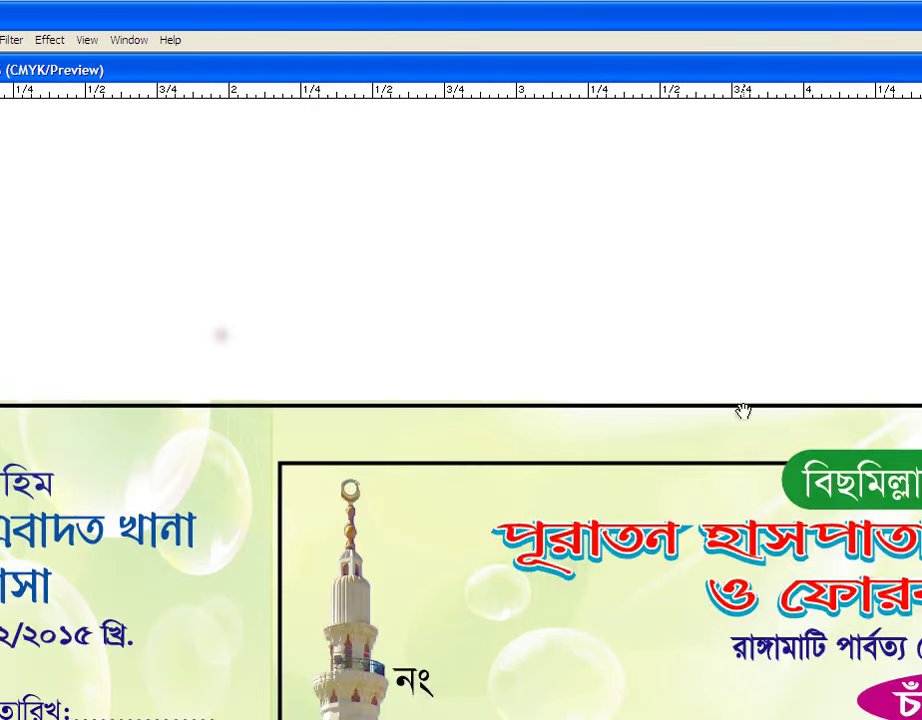
left_click_drag(733, 414, 335, 309)
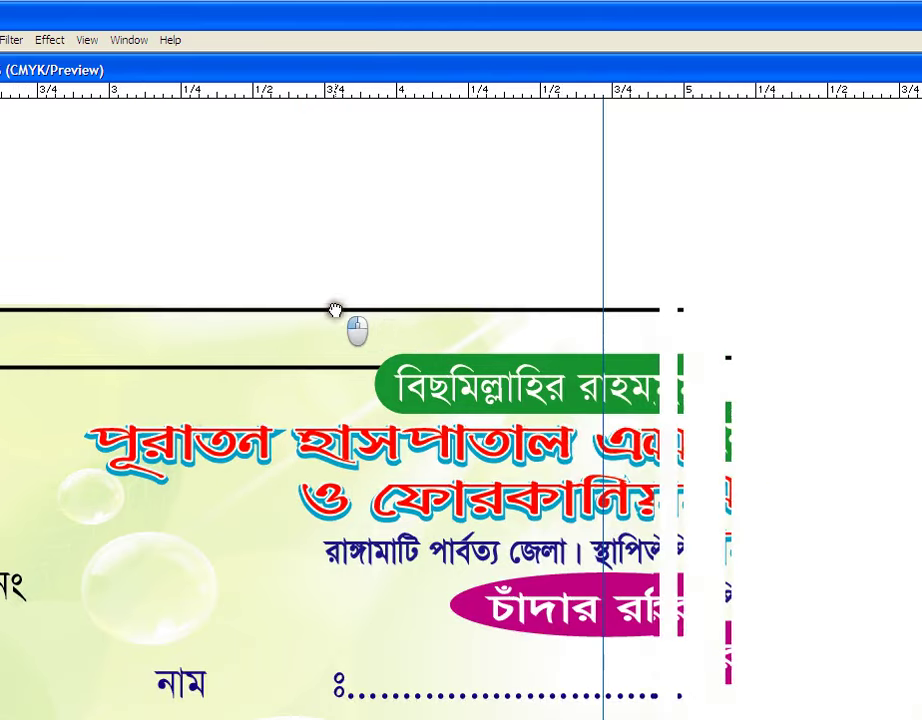
left_click_drag(612, 381, 343, 350)
left_click(497, 400)
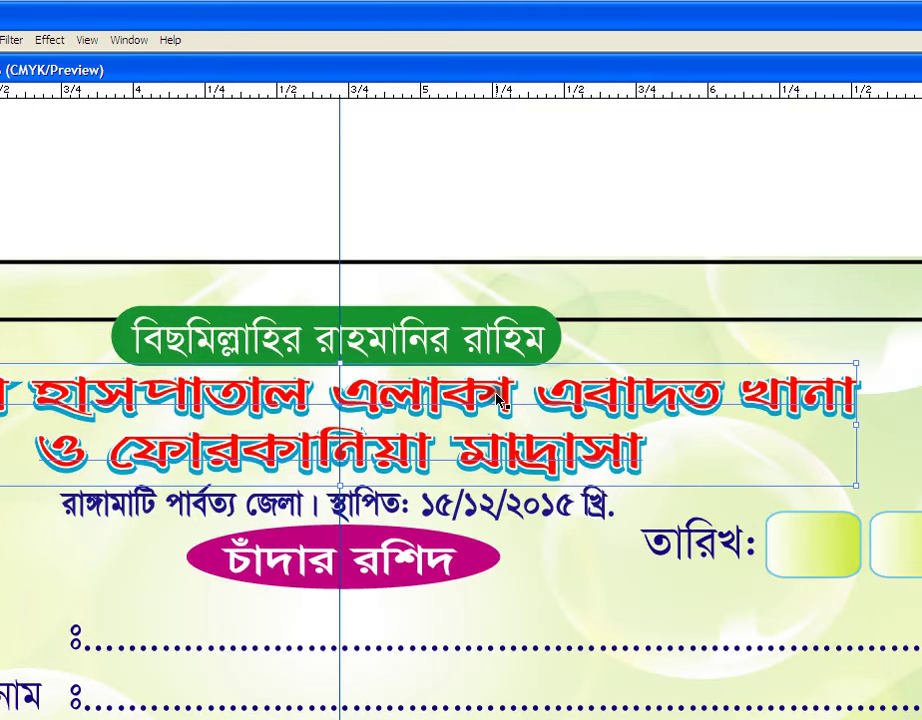
left_click(466, 468)
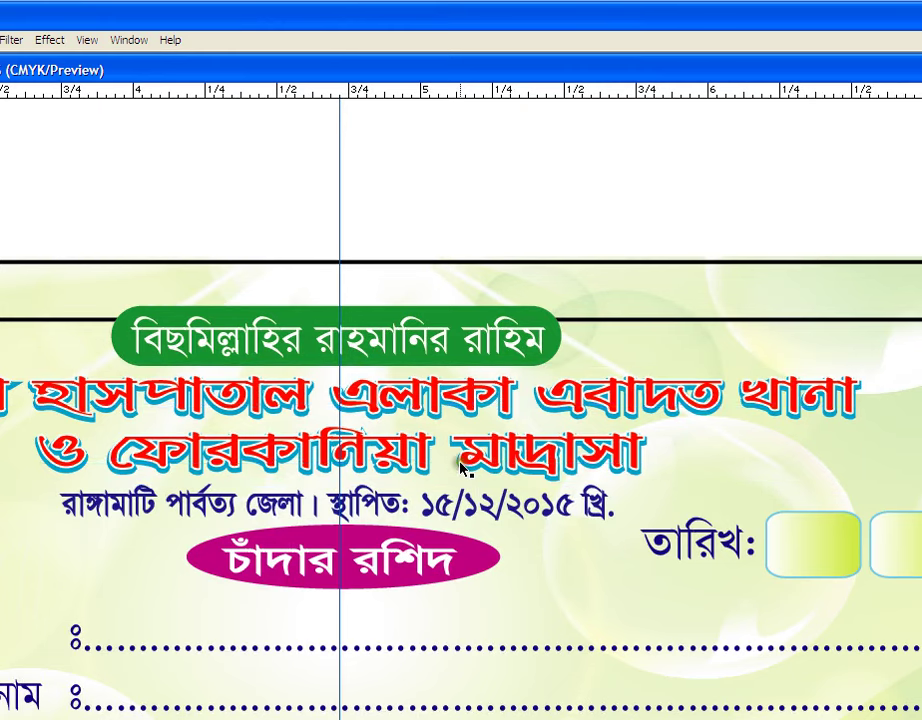
key("F6")
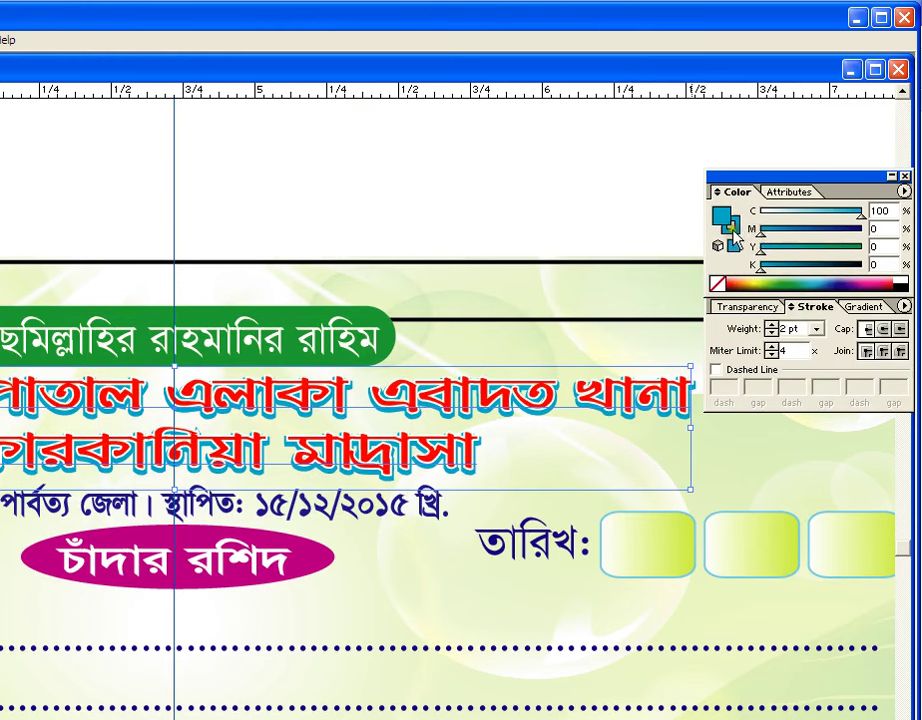
left_click(770, 282)
left_click_drag(770, 280, 813, 289)
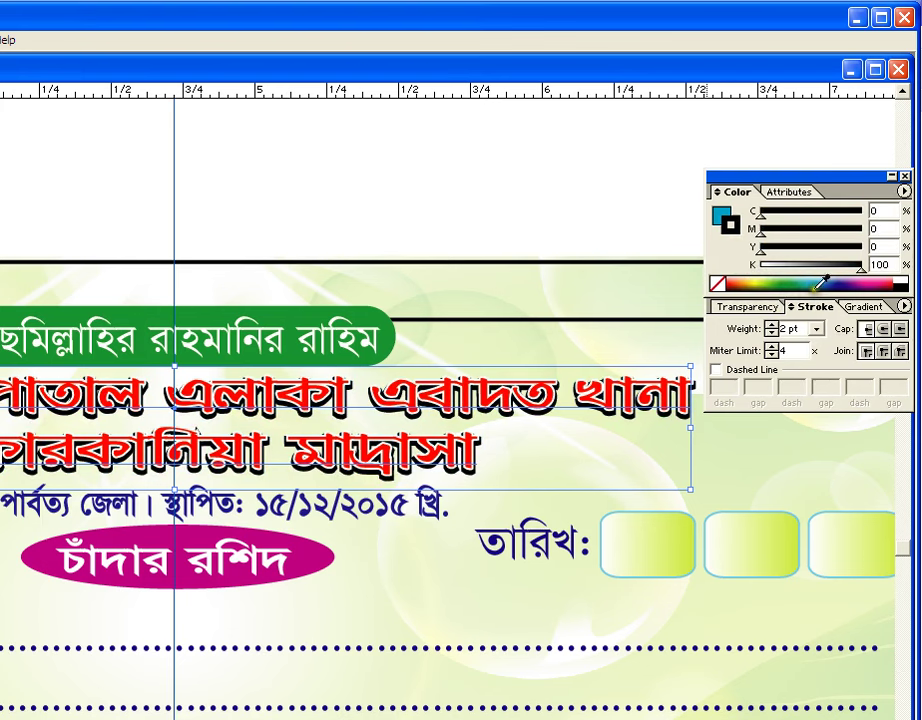
left_click(834, 282)
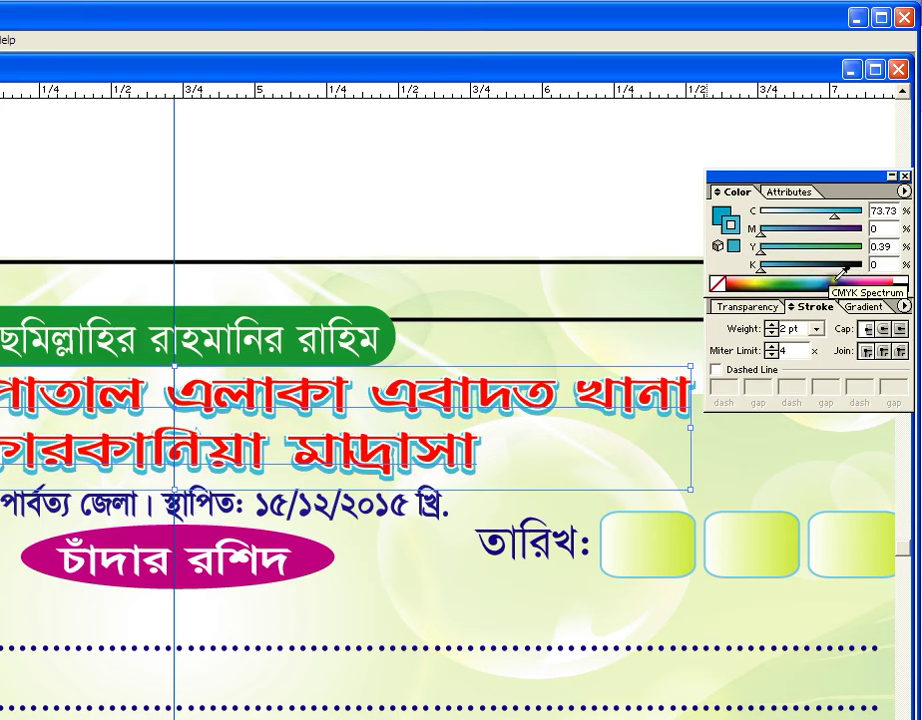
left_click(822, 281)
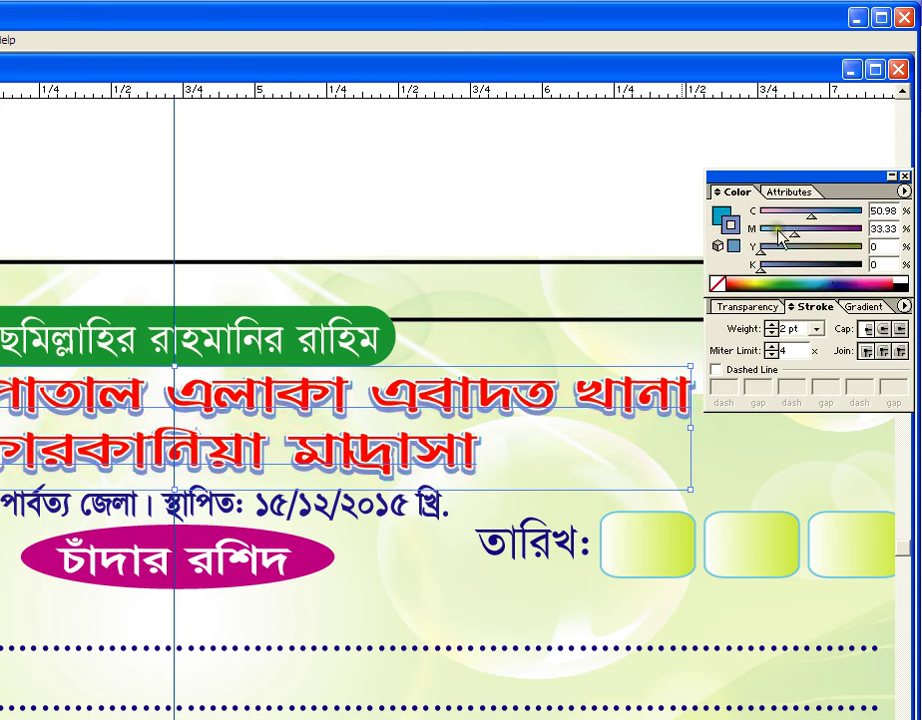
left_click(436, 150)
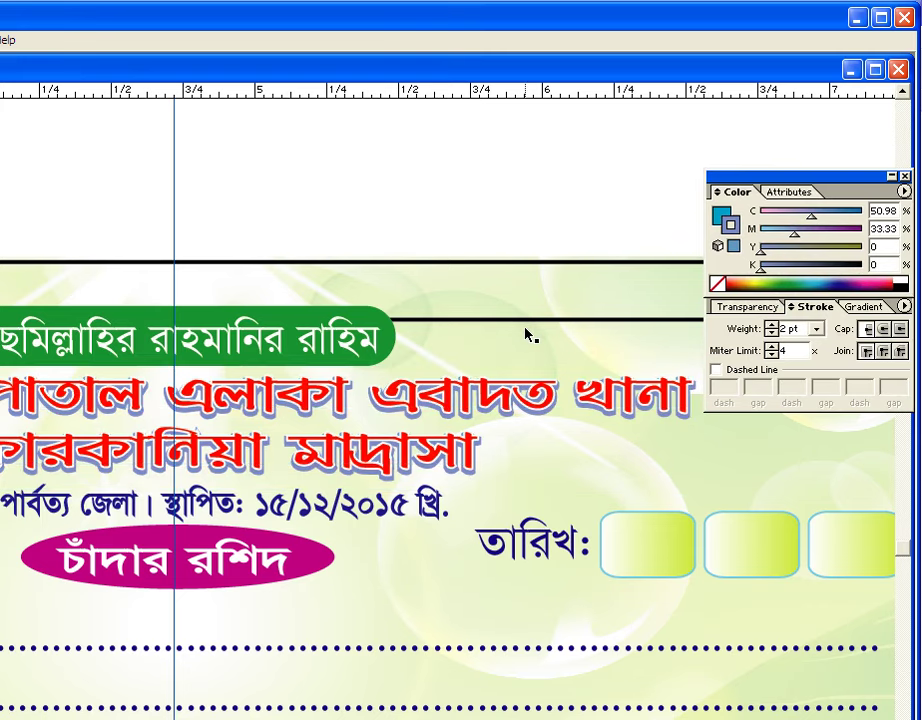
Reduce the height of the green rounded shape behind the white বিছমিল্লাহির রাহমানির রাহিম text.
key("ctrl+minus")
key("ctrl+minus")
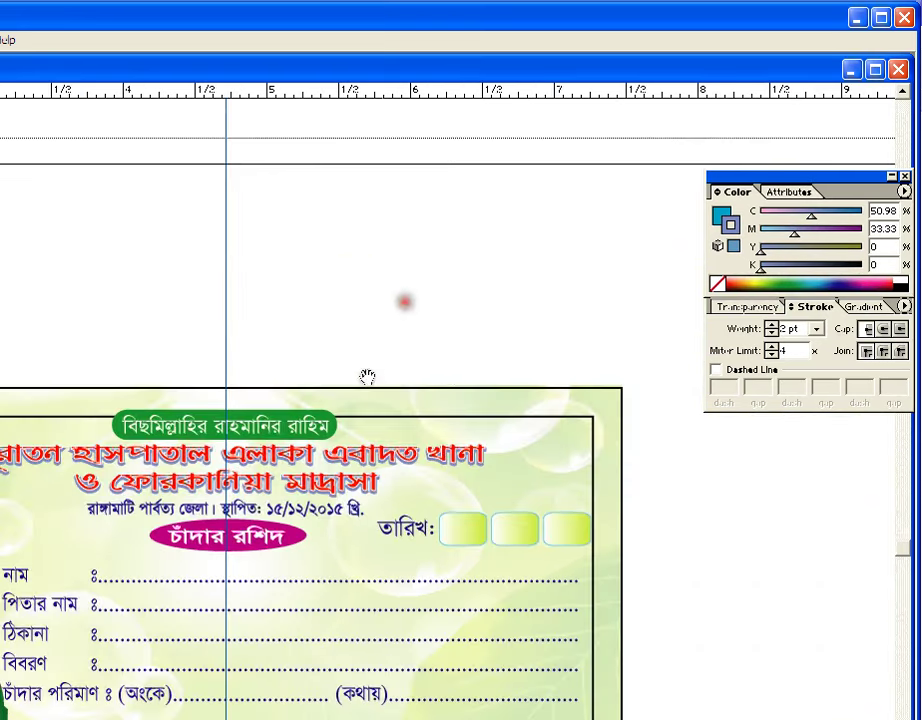
key("space")
left_click_drag(361, 388, 383, 315)
key("ctrl+space")
left_click_drag(55, 264, 477, 512)
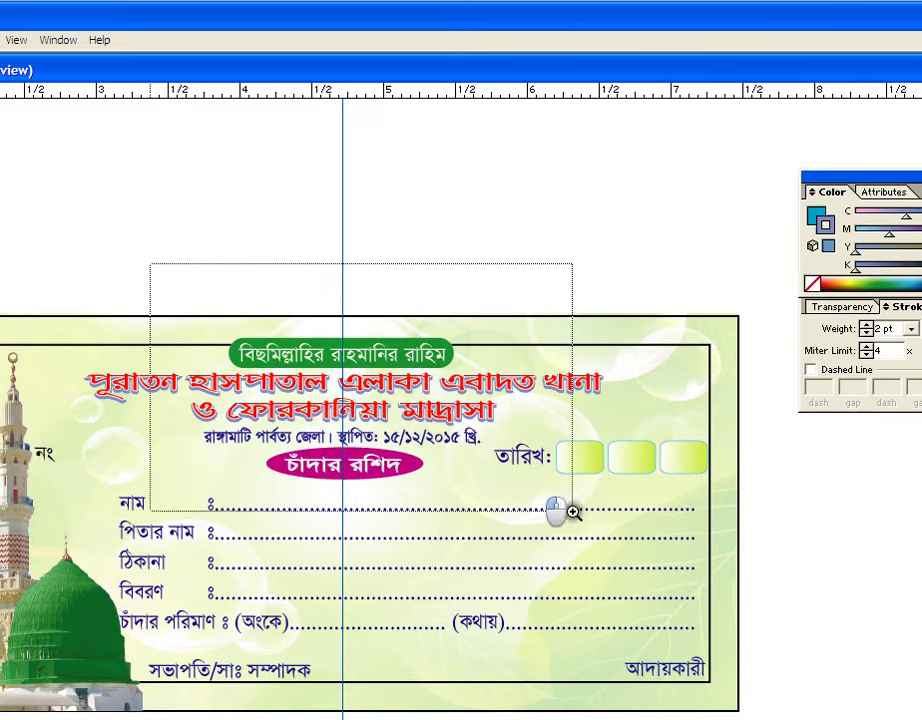
left_click_drag(572, 511, 568, 500)
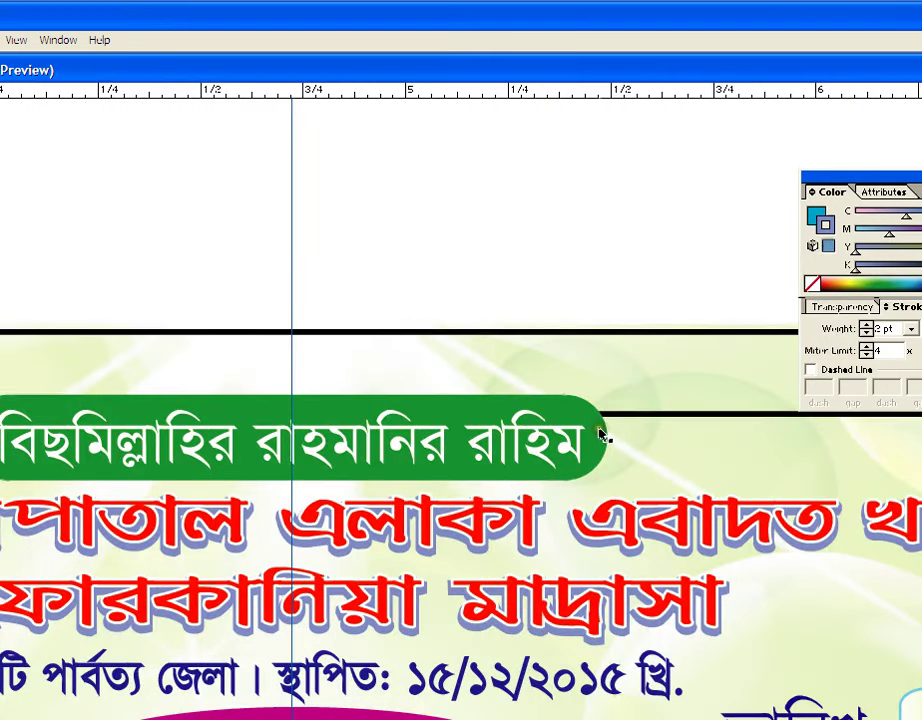
left_click(600, 435)
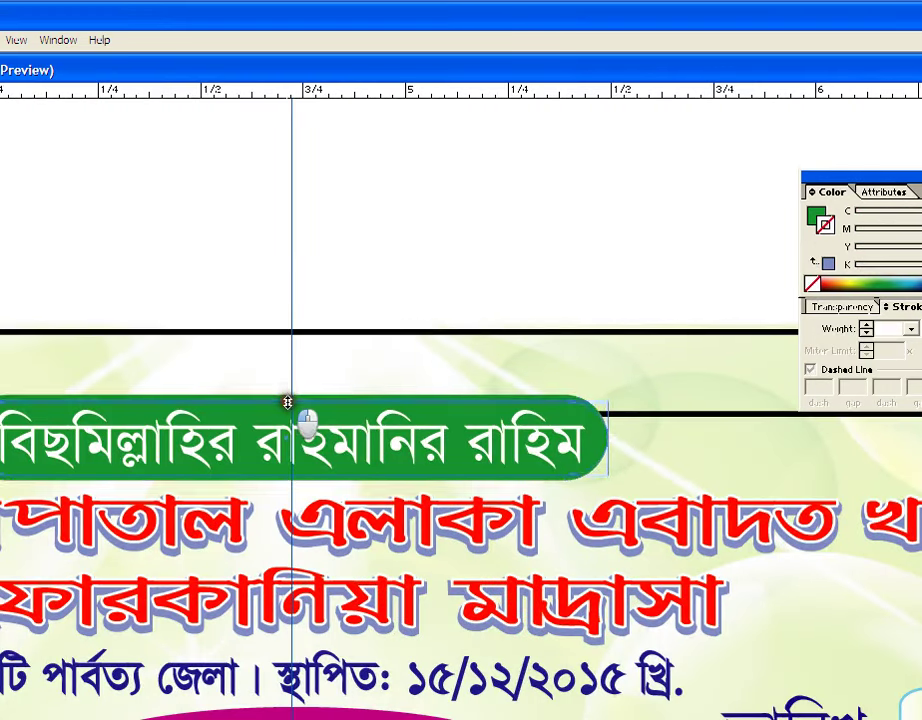
left_click_drag(287, 402, 350, 417)
Remove the black inner frame around the main receipt's content.
key("ctrl+minus")
key("ctrl+minus")
key("ctrl+minus")
key("ctrl+minus")
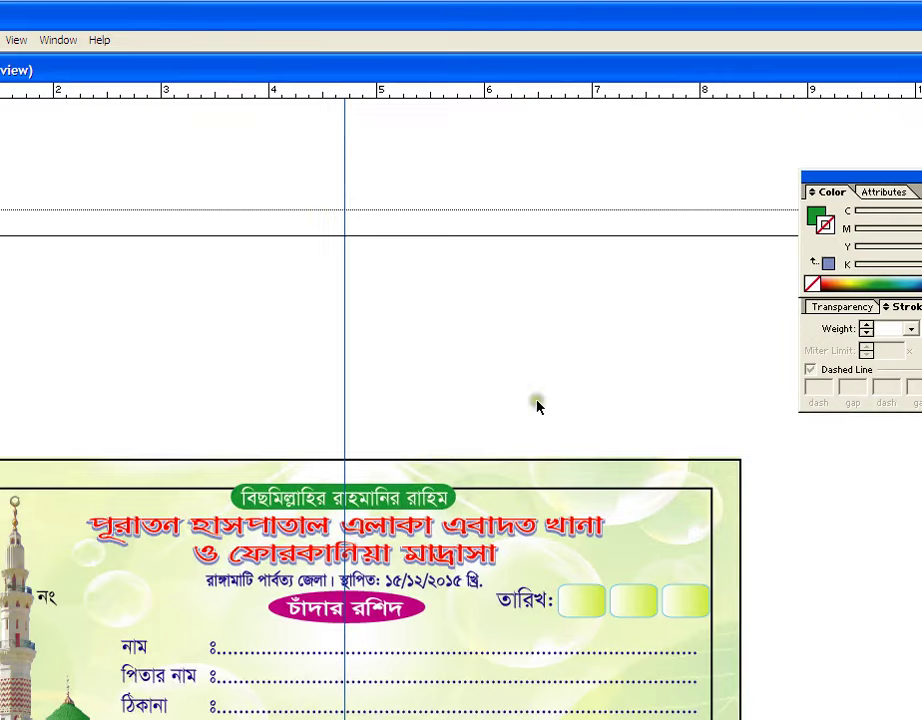
left_click_drag(293, 505, 554, 479)
left_click(372, 439)
left_click(383, 484)
left_click(483, 482, "shift")
left_click(418, 424)
Draw a vertical dashed line between the counterfoil and the main receipt, with a 1 pt black stroke and 7 pt dashes.
key("Tab")
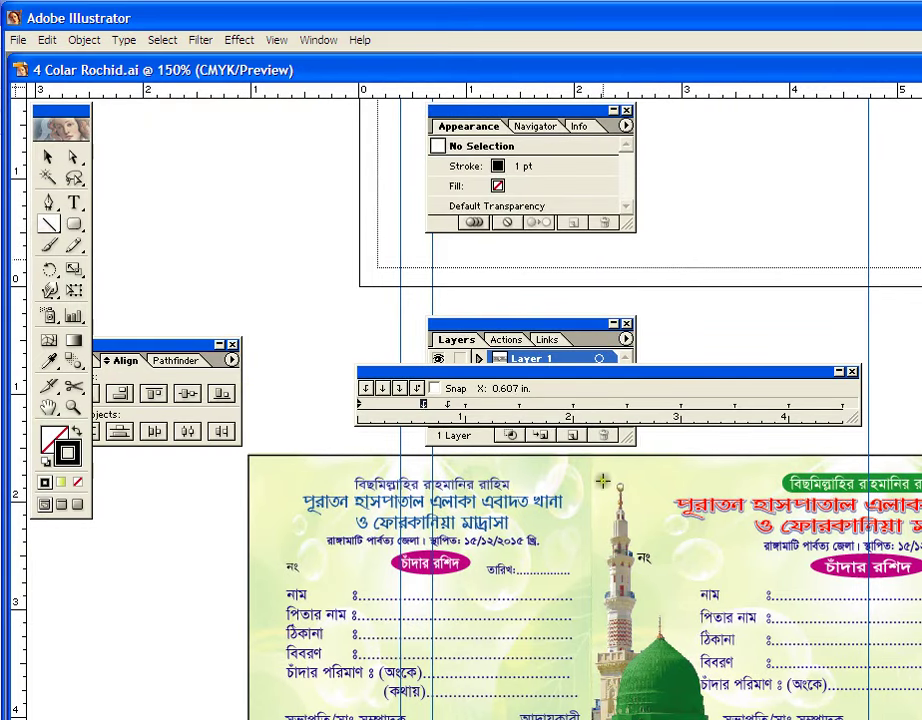
key("Tab")
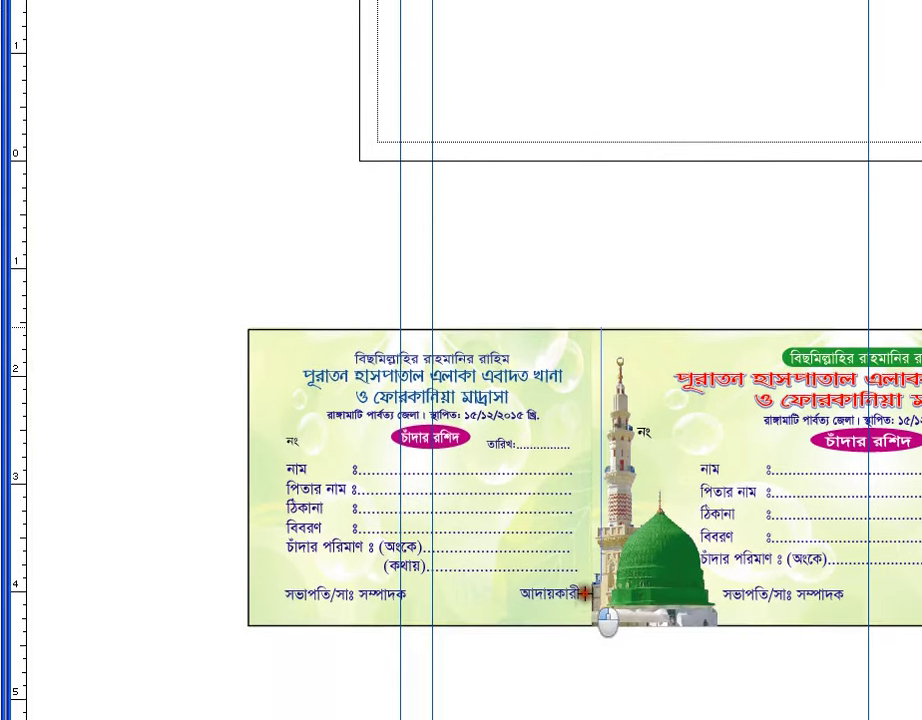
left_click(583, 590)
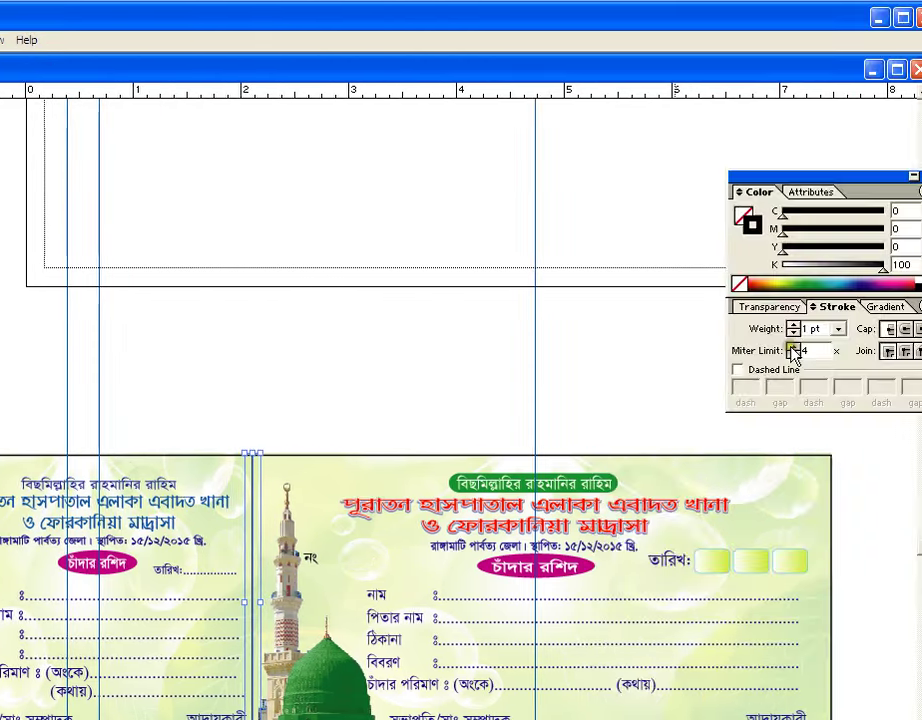
Hide the guides and check the whole receipt without them.
right_click(143, 351)
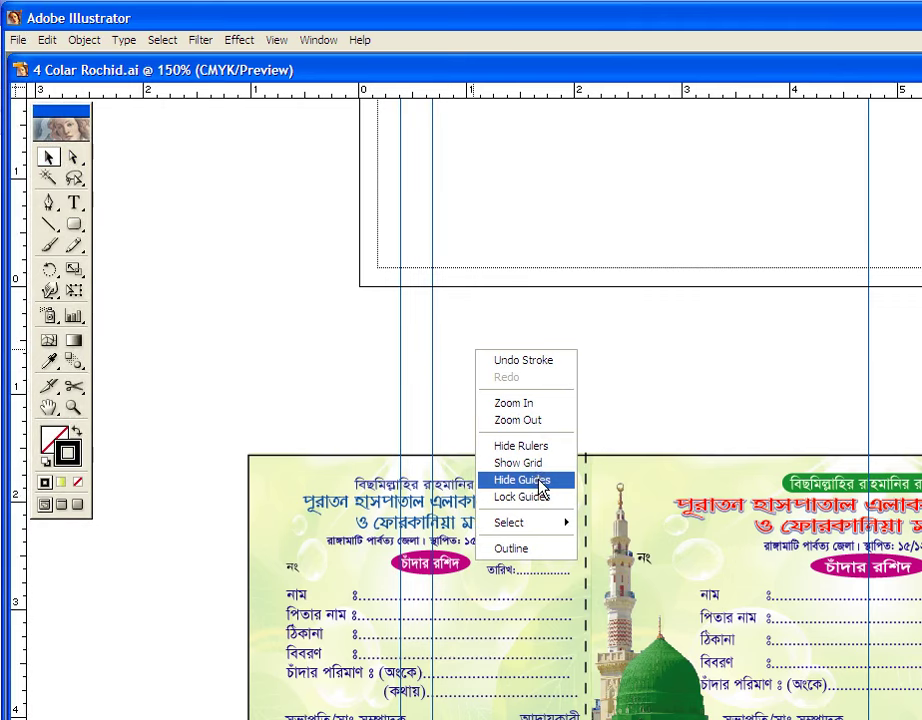
left_click(541, 483)
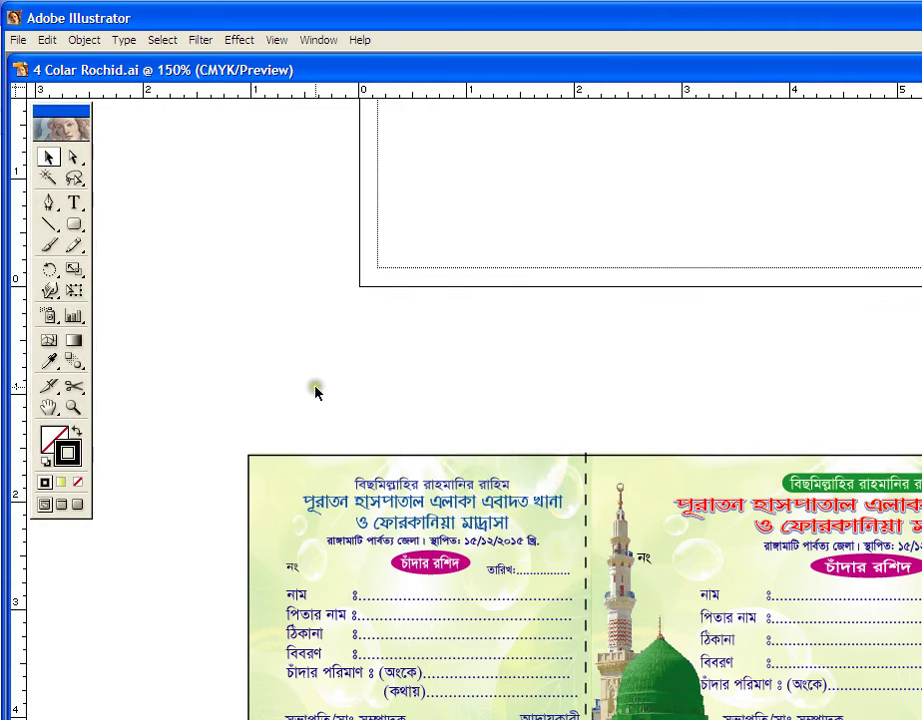
key("ctrl+space")
left_click_drag(246, 419, 819, 569)
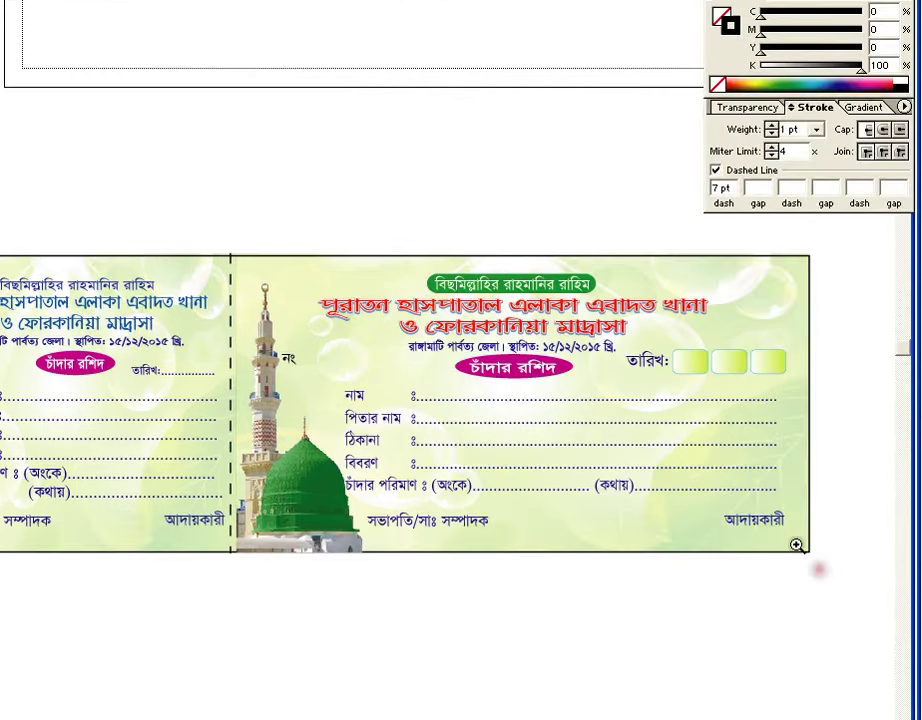
left_click(796, 545)
key("Tab")
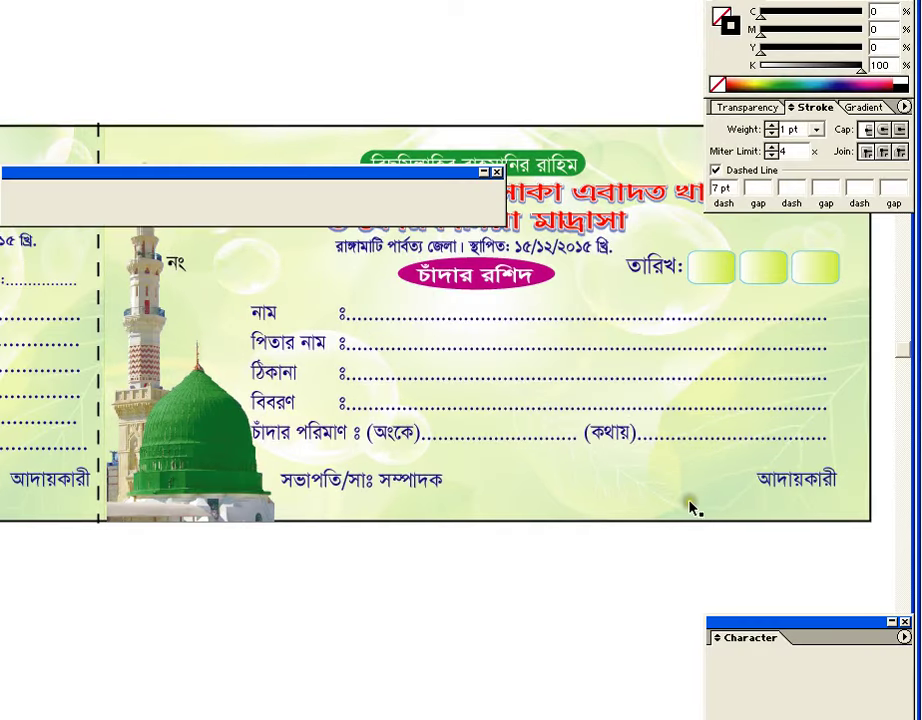
Place a text line above the receipt reading ৩ কালার ডিজাইন.
left_click_drag(420, 300, 546, 145)
key("ctrl+minus")
double_click(547, 145)
key("ctrl+a")
type("৩ কালার ডিজাইন")
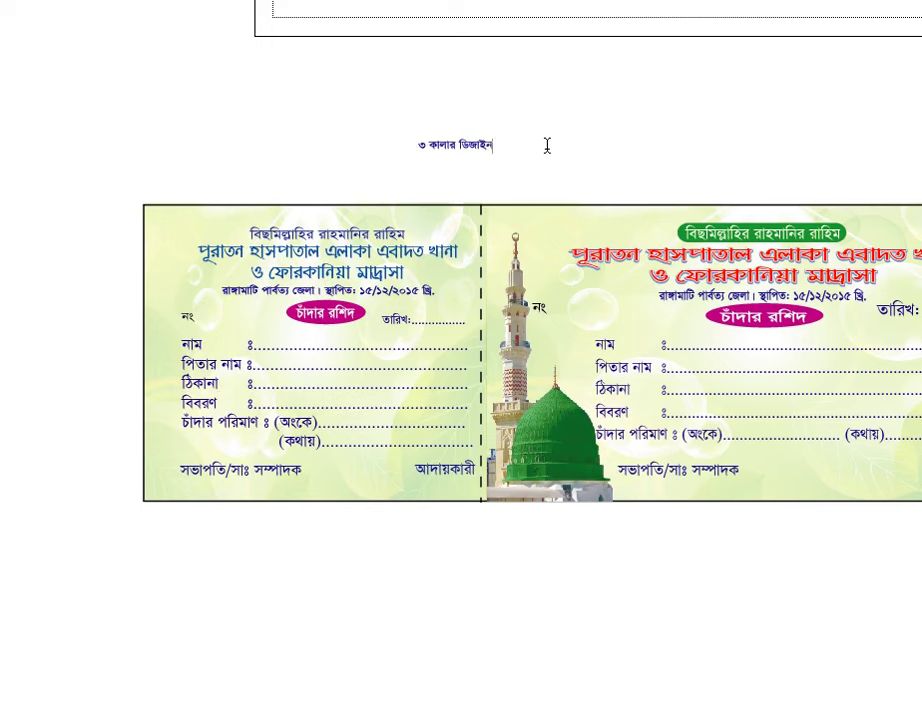
key("Escape")
Enlarge the ৩ কালার ডিজাইন note above the receipt, then delete it.
left_click_drag(494, 155, 611, 172)
left_click(706, 148)
left_click(592, 158)
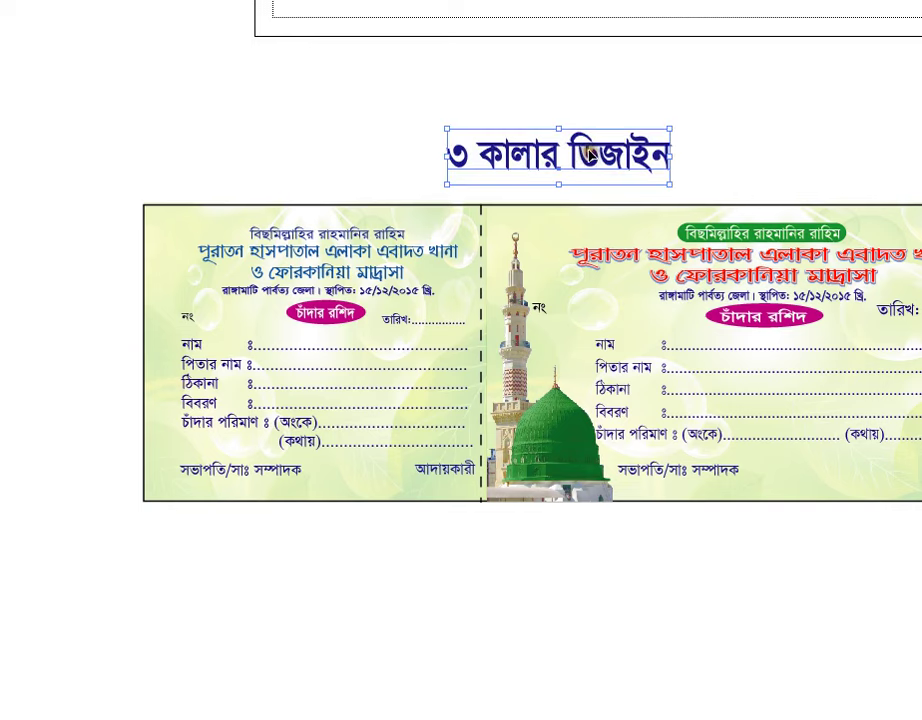
key("Delete")
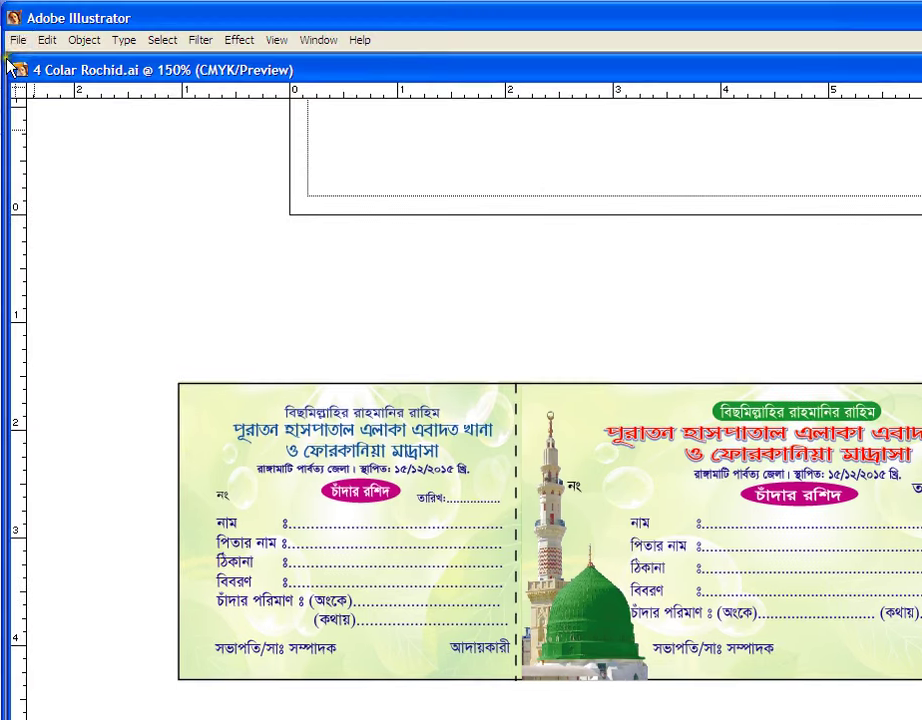
Save 4 Colar Rochid.ai, accepting the font problems dialog.
left_click(17, 40)
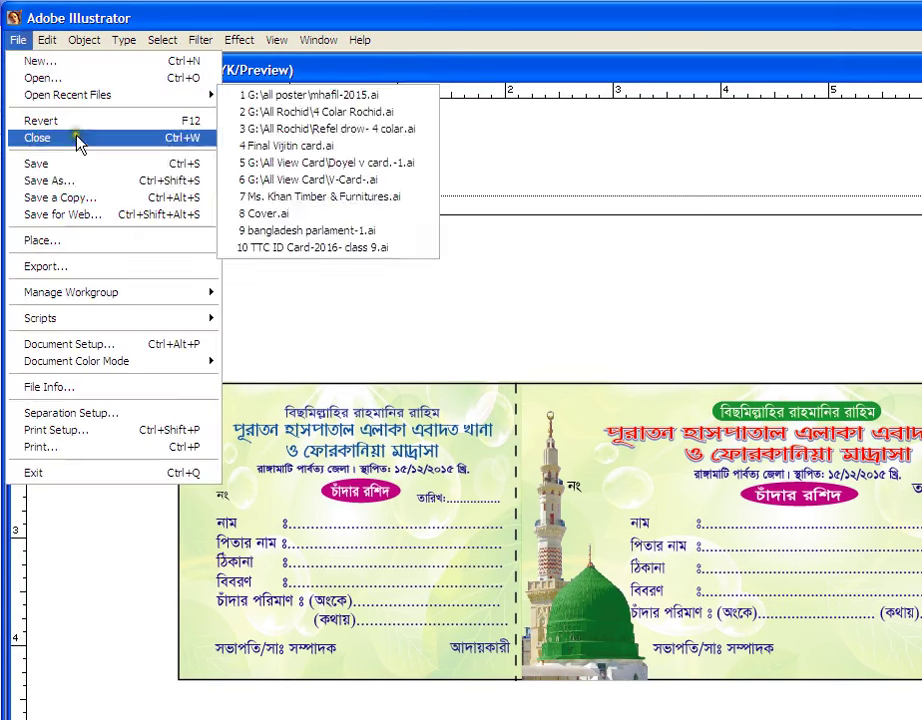
left_click(99, 166)
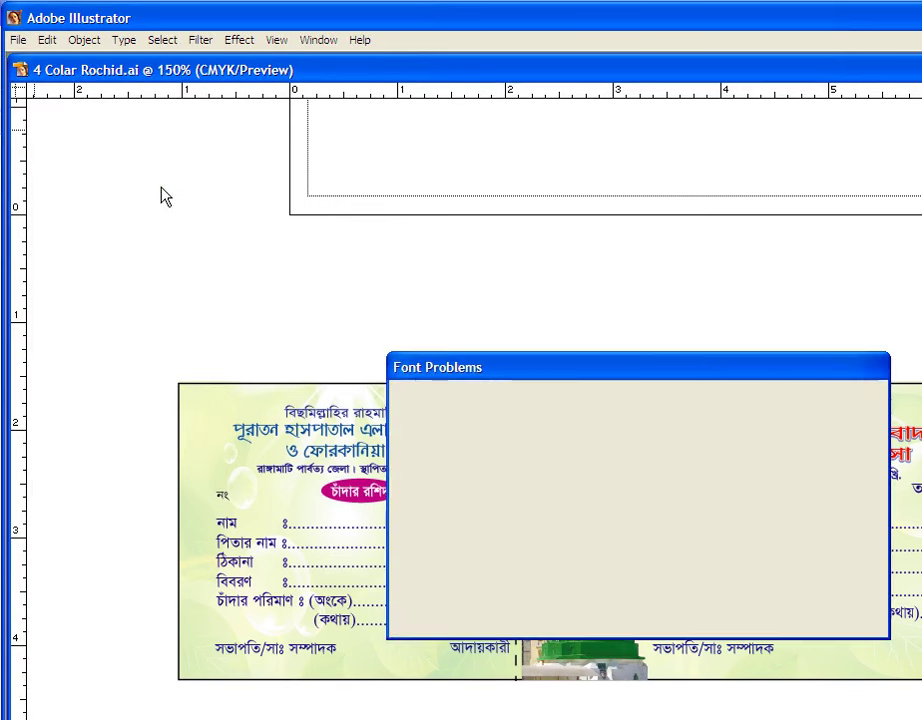
left_click(830, 401)
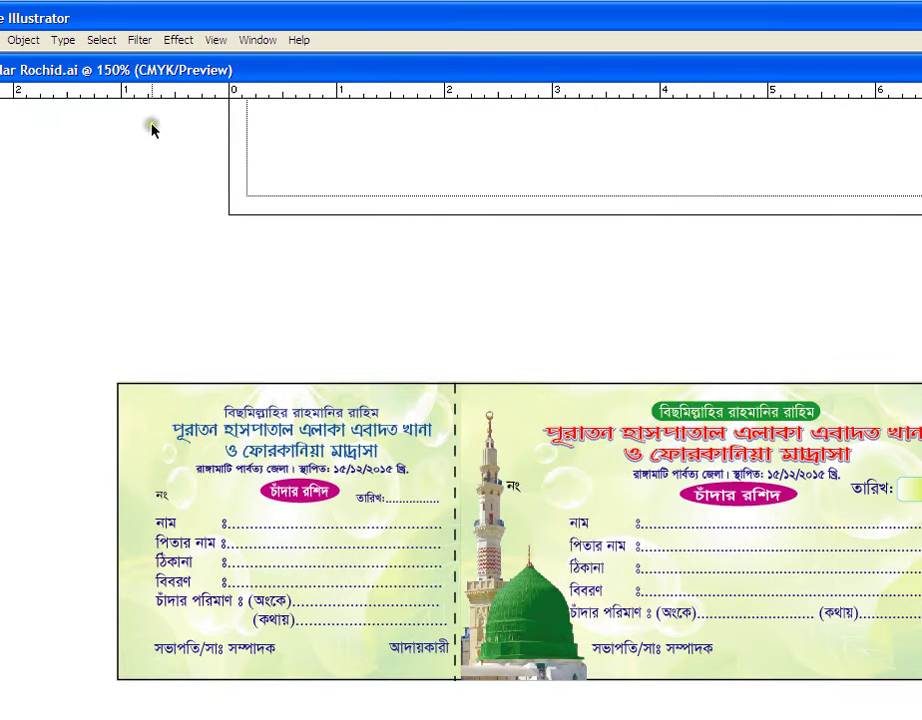